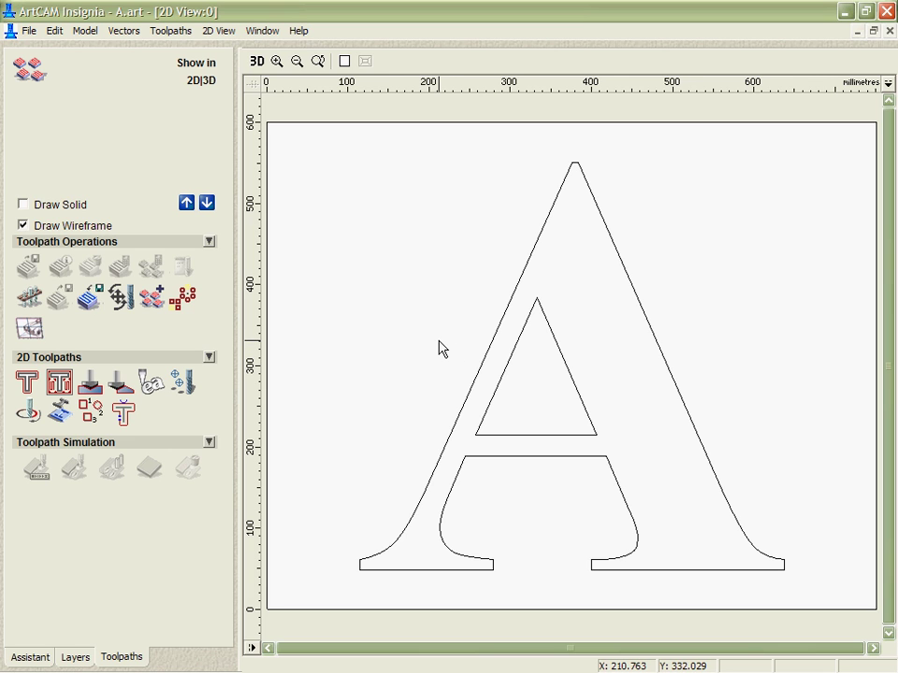
# - Select all vectors of the letter A and calculate an outside profile toolpath for them using the End Mill 6 mm
pyautogui.moveTo(321, 140); pyautogui.dragTo(802, 632)
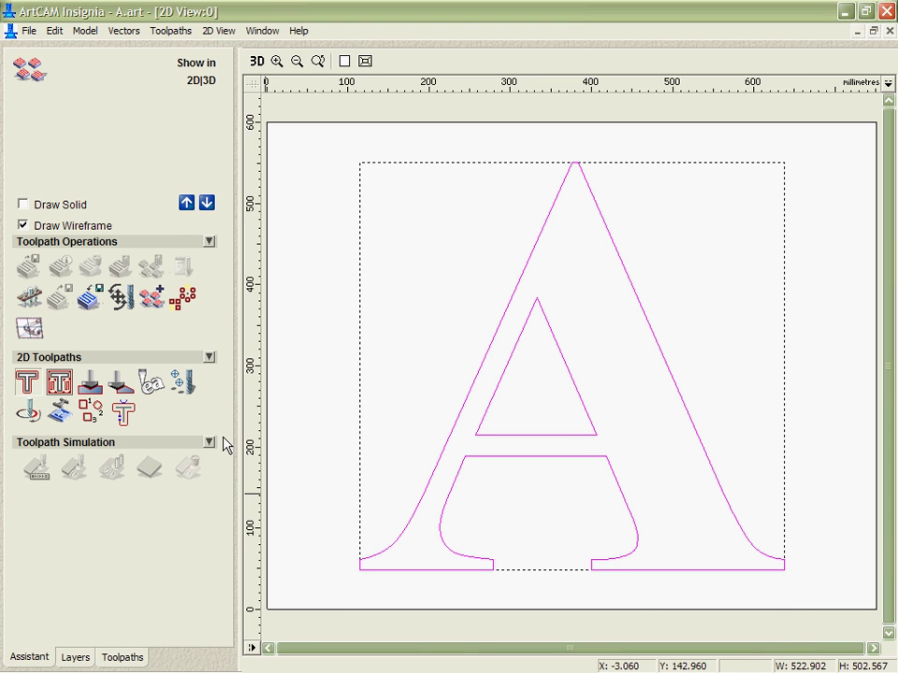
pyautogui.click(187, 371)
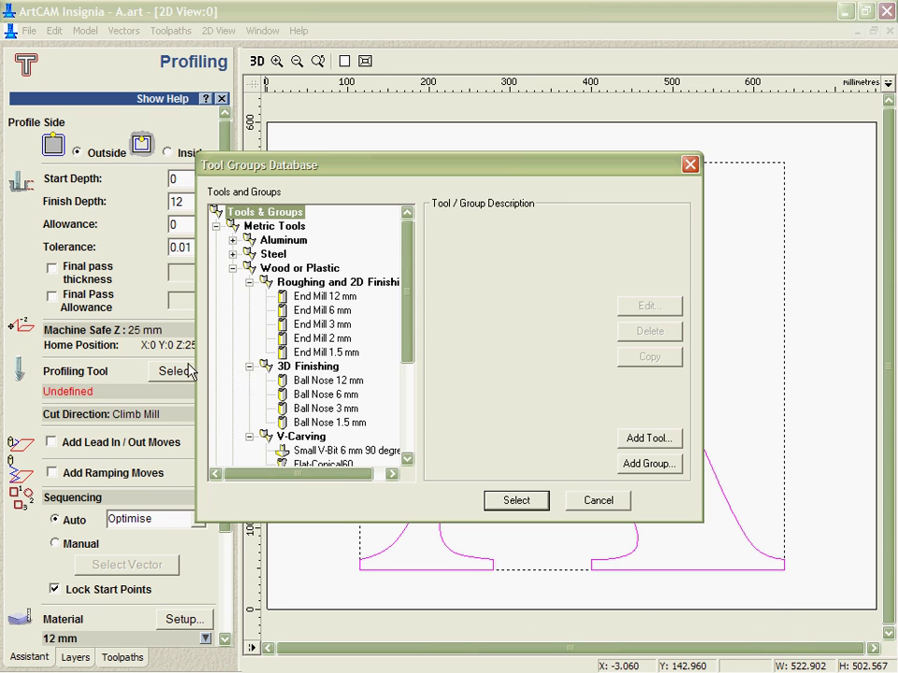
pyautogui.click(330, 311)
pyautogui.click(515, 500)
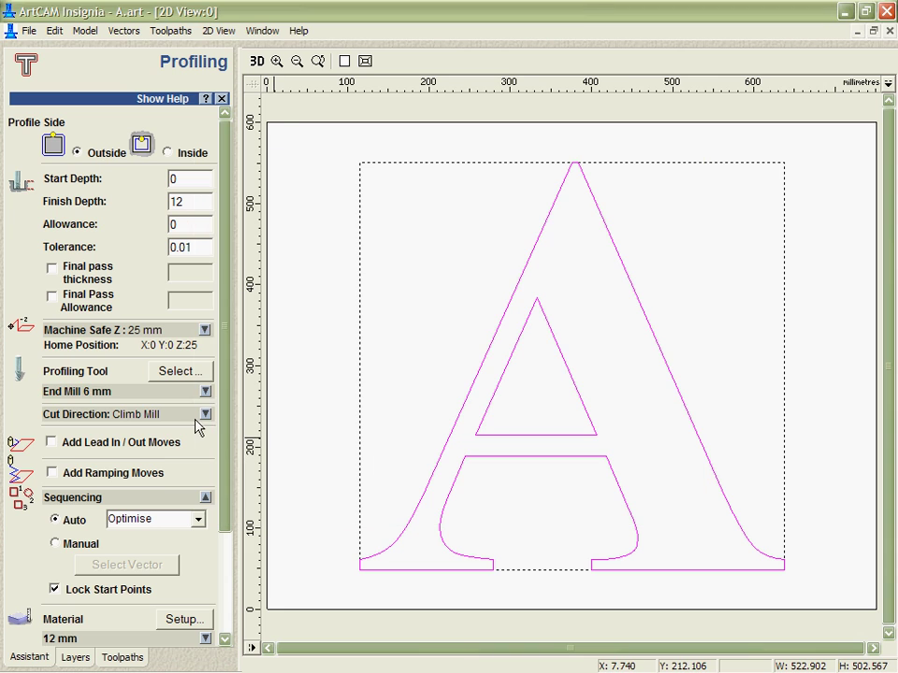
pyautogui.scroll(-3, 229, 444)
pyautogui.click(186, 583)
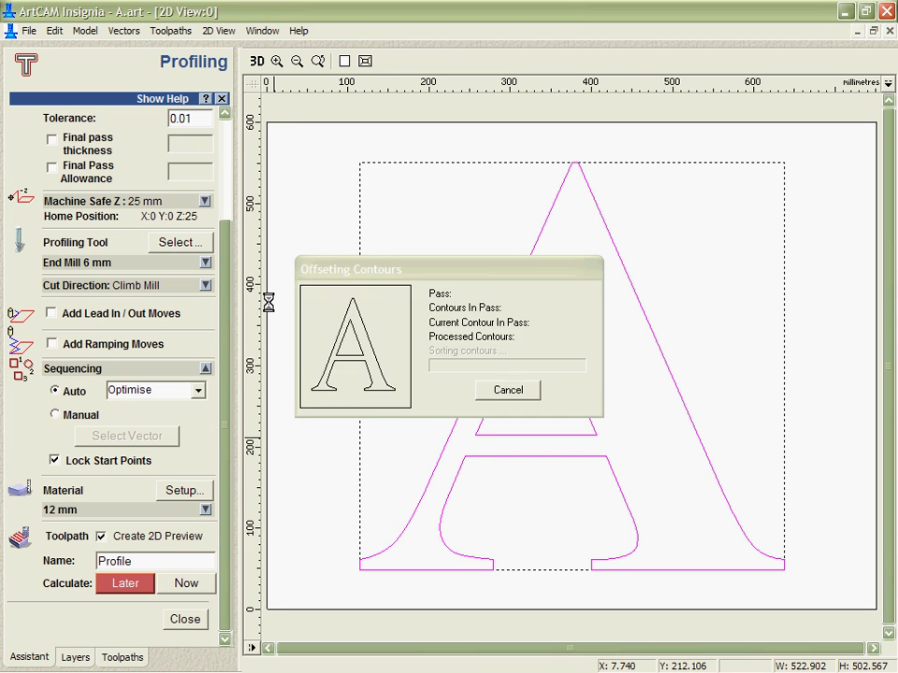
# - Simulate the Profile toolpath's cut in the 3D view, inspect the machined letter and delete the simulation
pyautogui.click(256, 61)
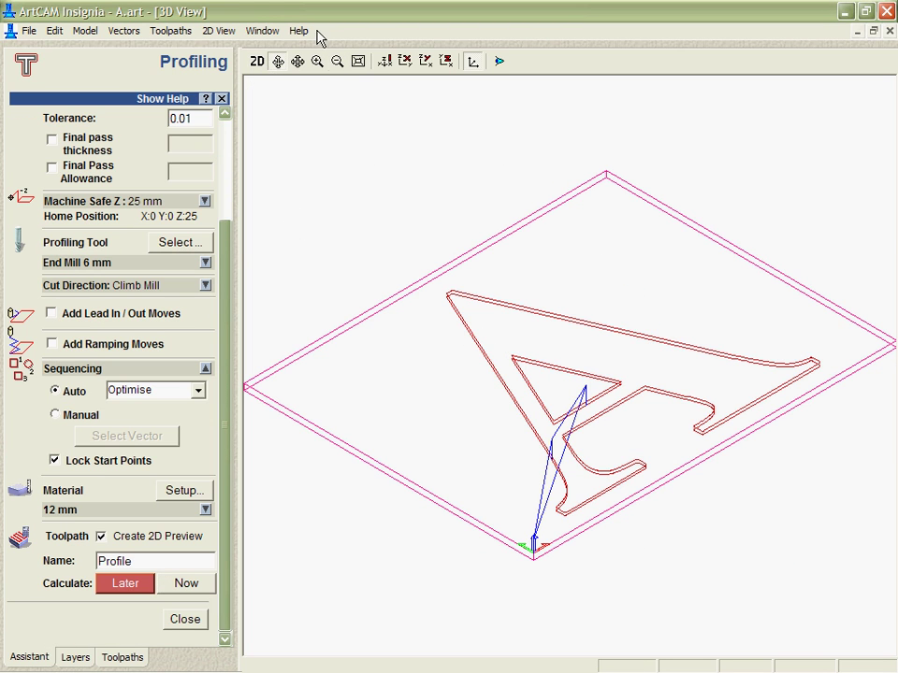
pyautogui.click(318, 62)
pyautogui.moveTo(533, 437); pyautogui.dragTo(606, 546)
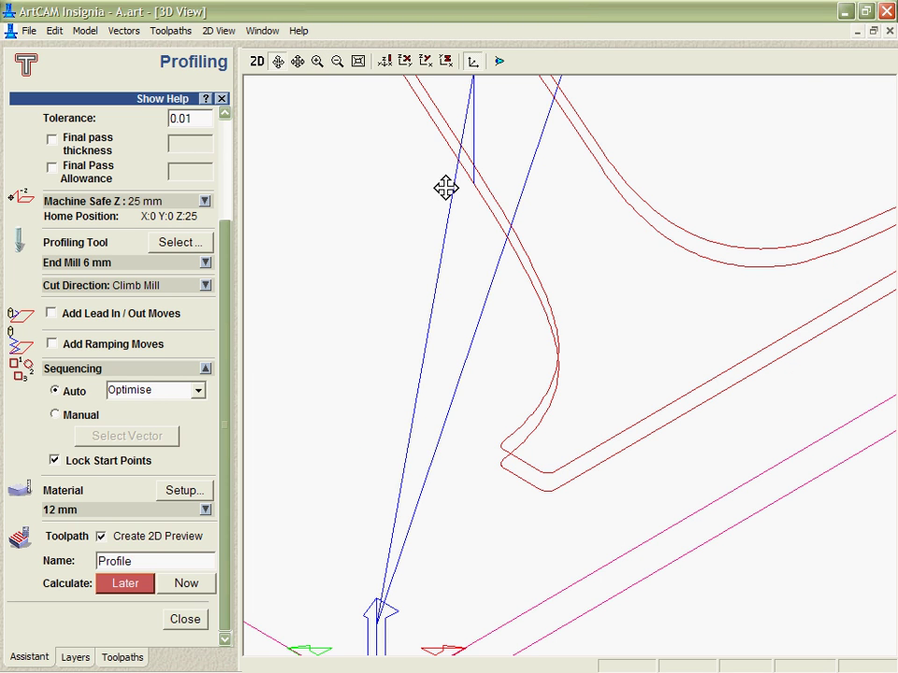
pyautogui.press('0')
pyautogui.scroll(4, 531, 331)
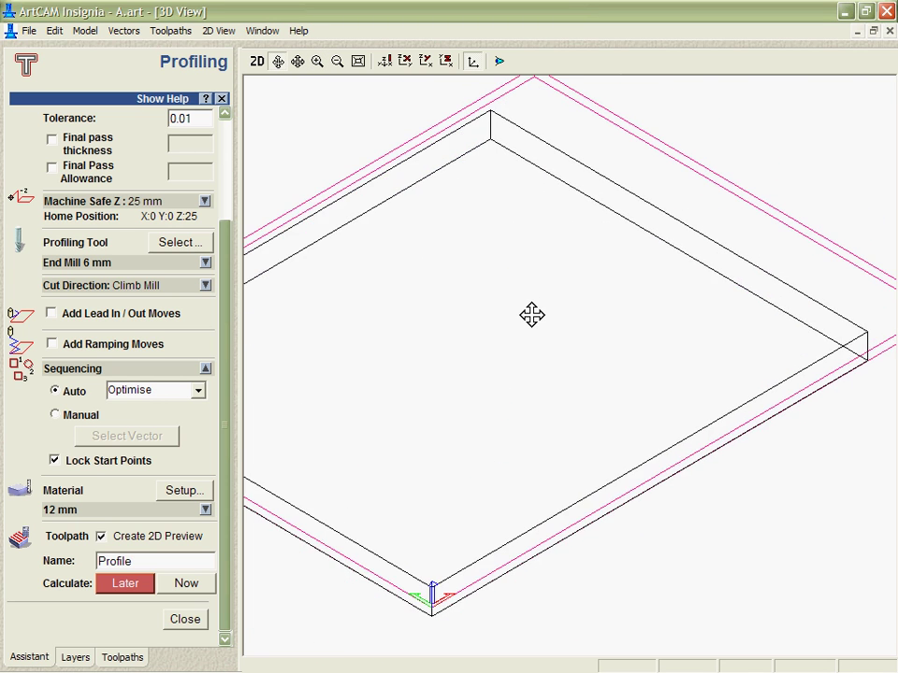
pyautogui.click(112, 658)
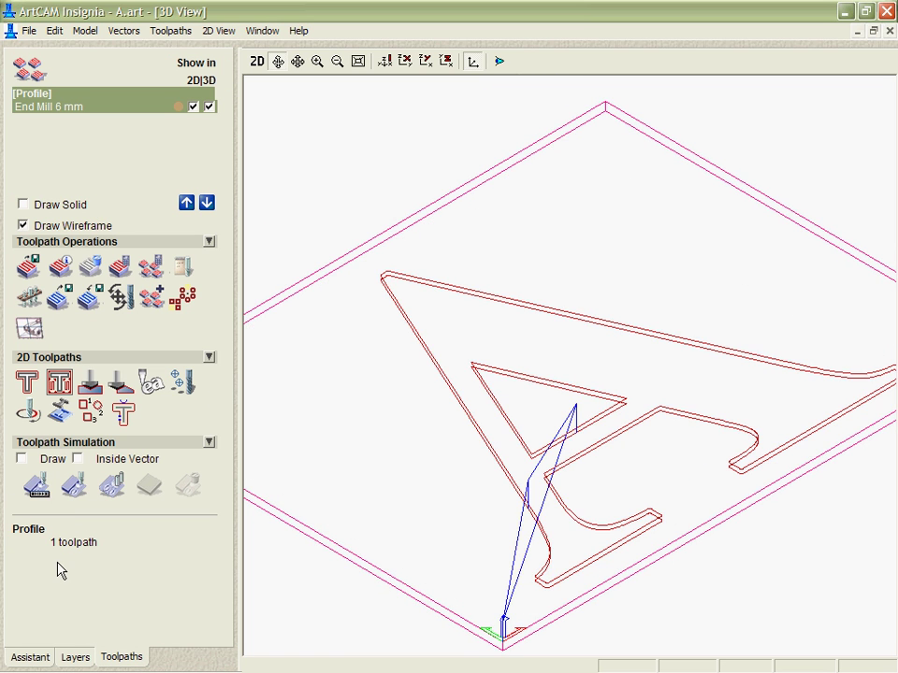
pyautogui.click(35, 486)
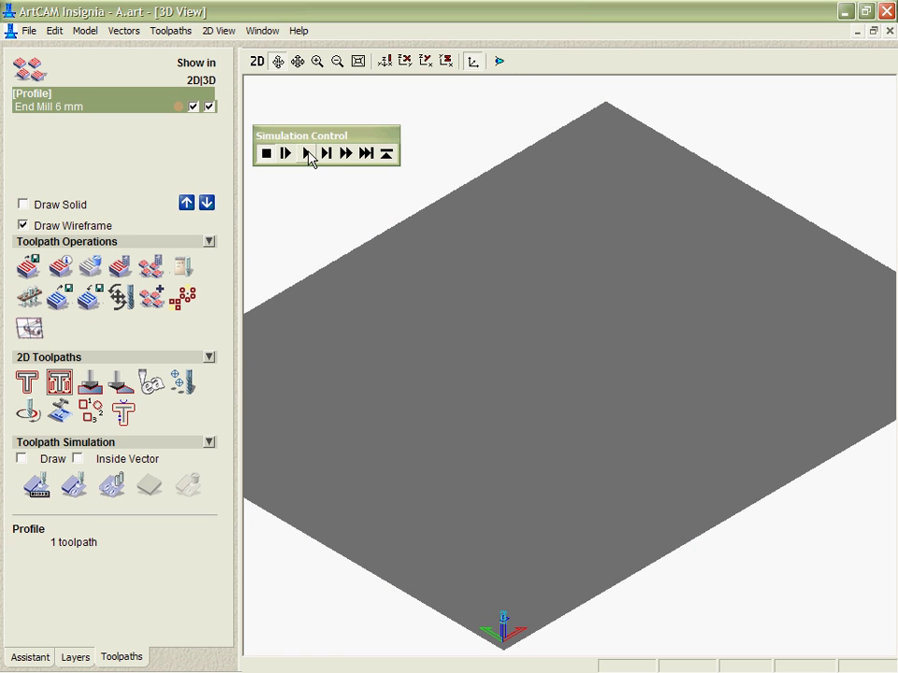
pyautogui.click(310, 153)
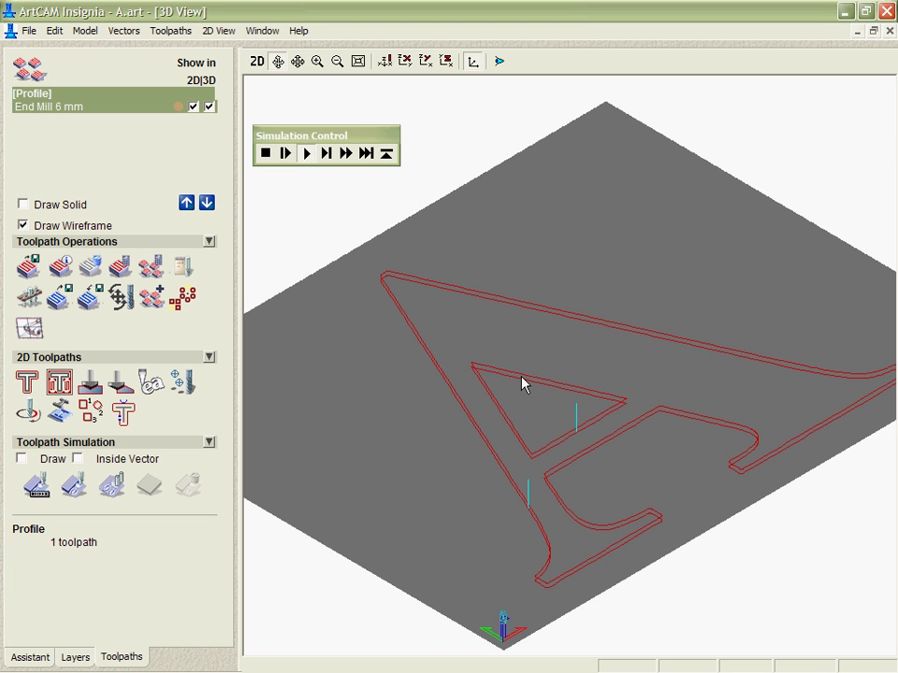
pyautogui.moveTo(549, 481); pyautogui.dragTo(603, 580)
pyautogui.scroll(-3, 567, 437)
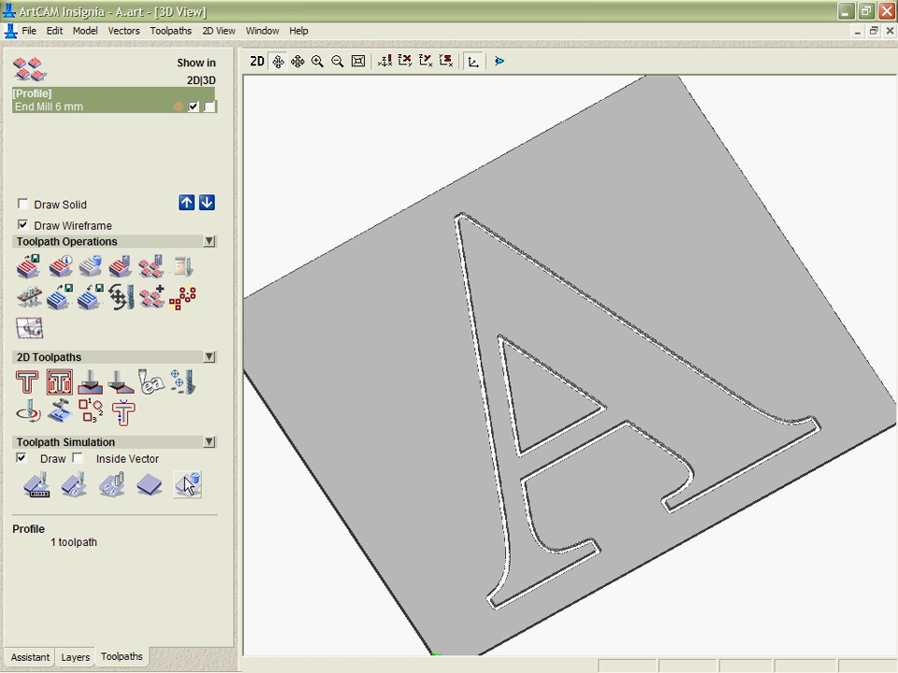
pyautogui.moveTo(468, 519); pyautogui.dragTo(403, 547)
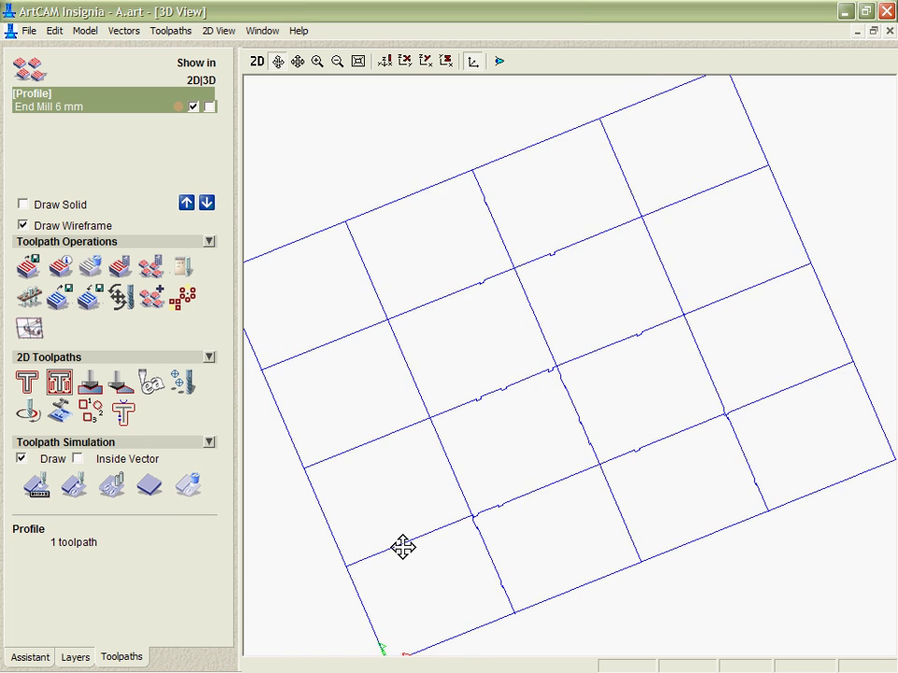
pyautogui.click(189, 490)
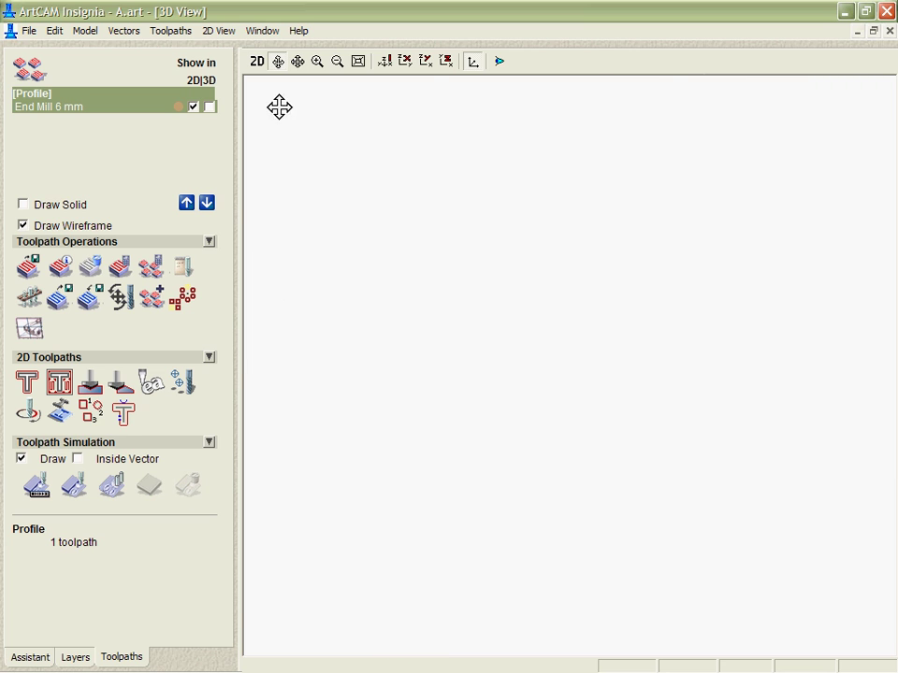
# - Reopen the Profile toolpath in the 2D view and recalculate it with 10 mm linear lead in/out moves and automatic positioning off
pyautogui.click(256, 61)
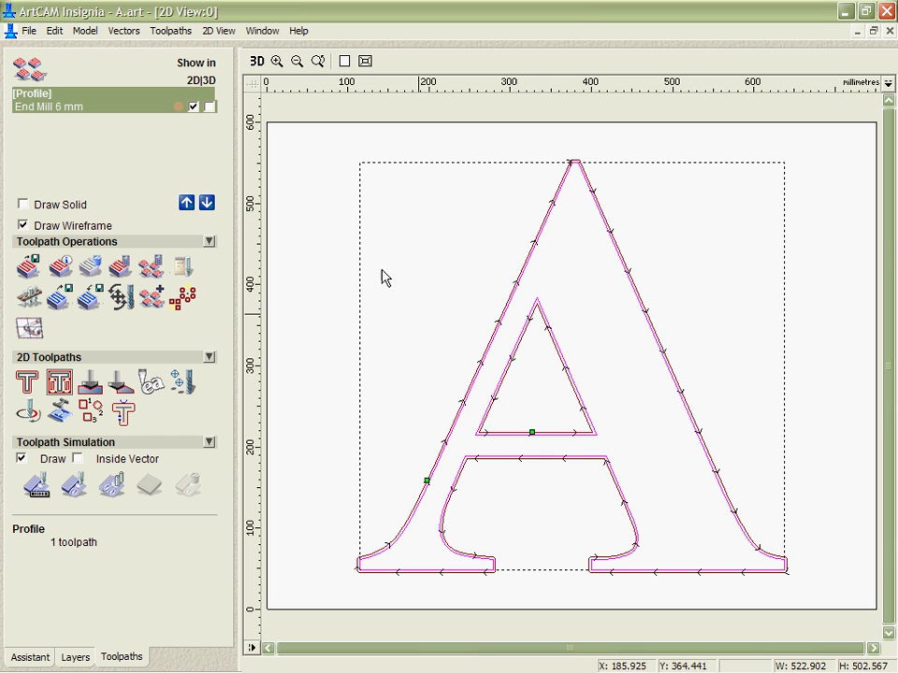
pyautogui.click(277, 61)
pyautogui.moveTo(510, 417); pyautogui.dragTo(554, 438)
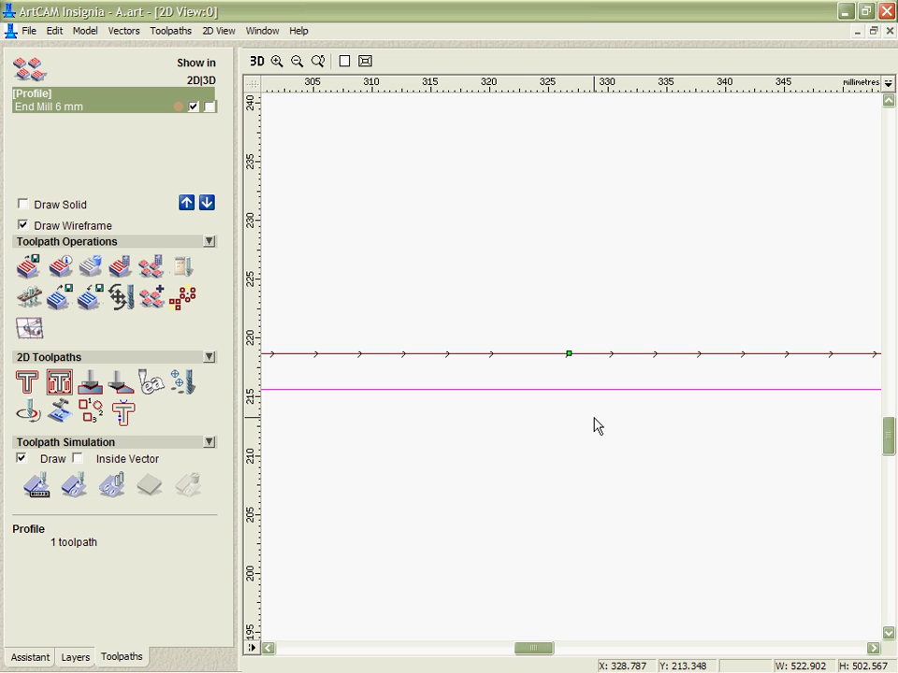
pyautogui.click(296, 61)
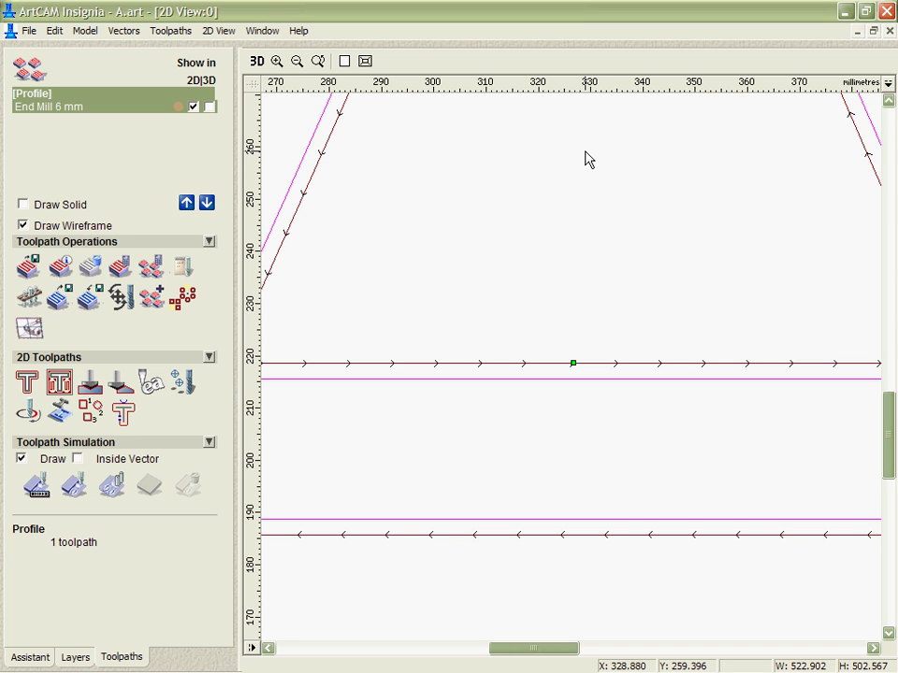
pyautogui.doubleClick(42, 537)
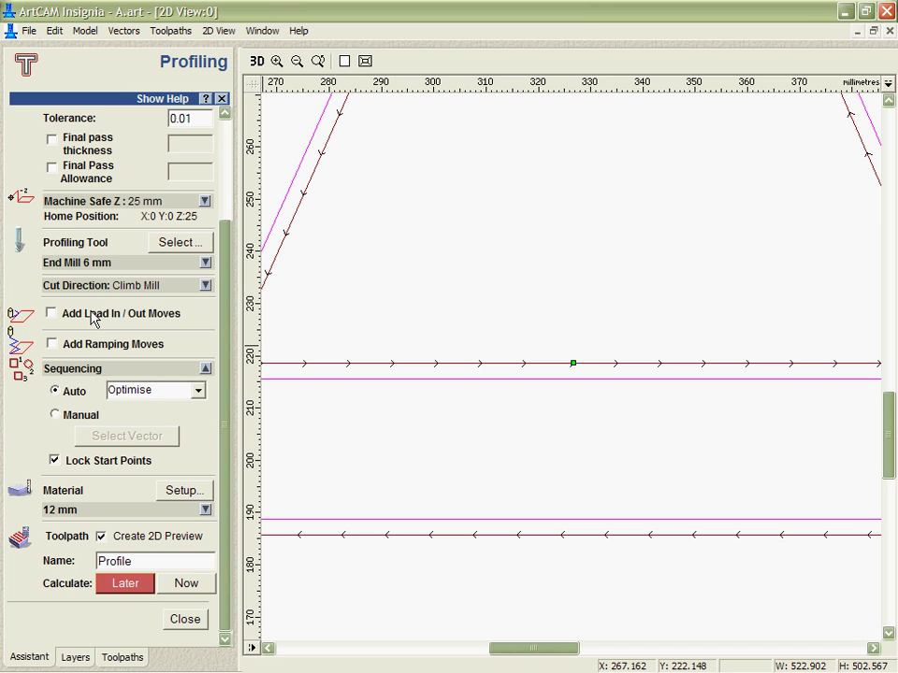
pyautogui.click(52, 314)
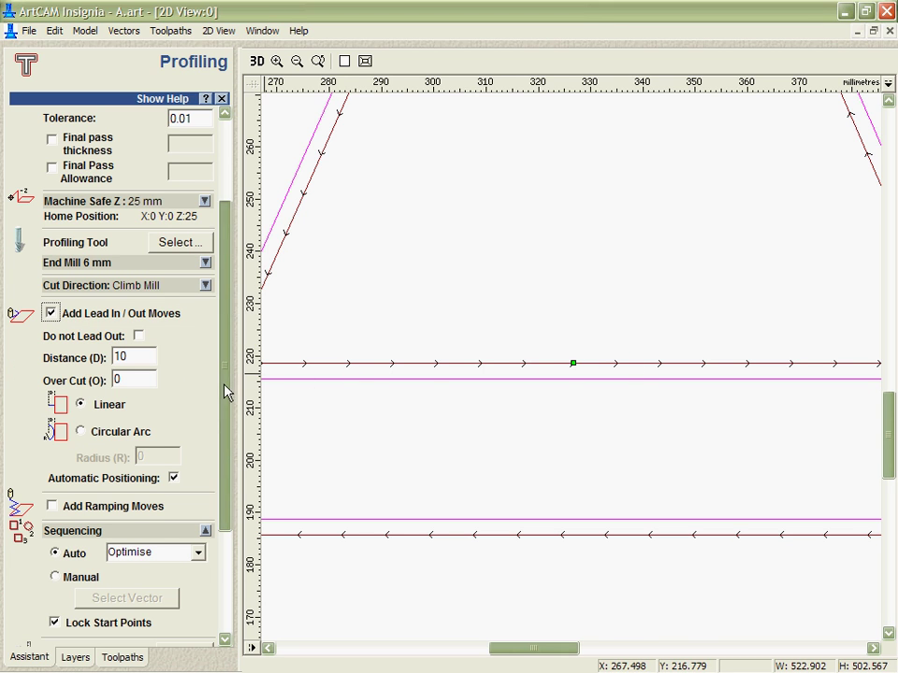
pyautogui.moveTo(226, 391); pyautogui.dragTo(223, 572)
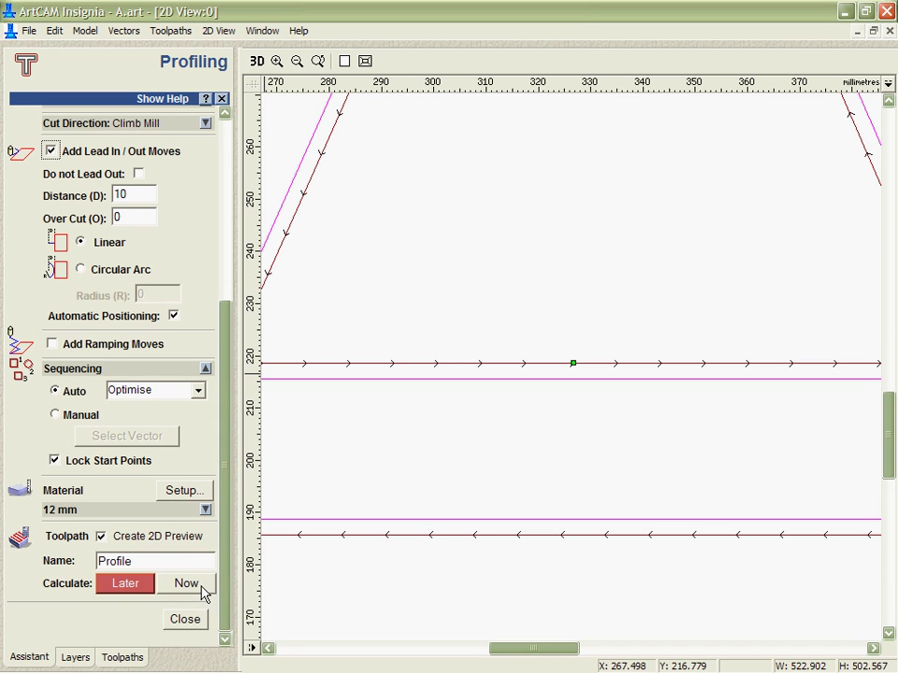
pyautogui.click(195, 582)
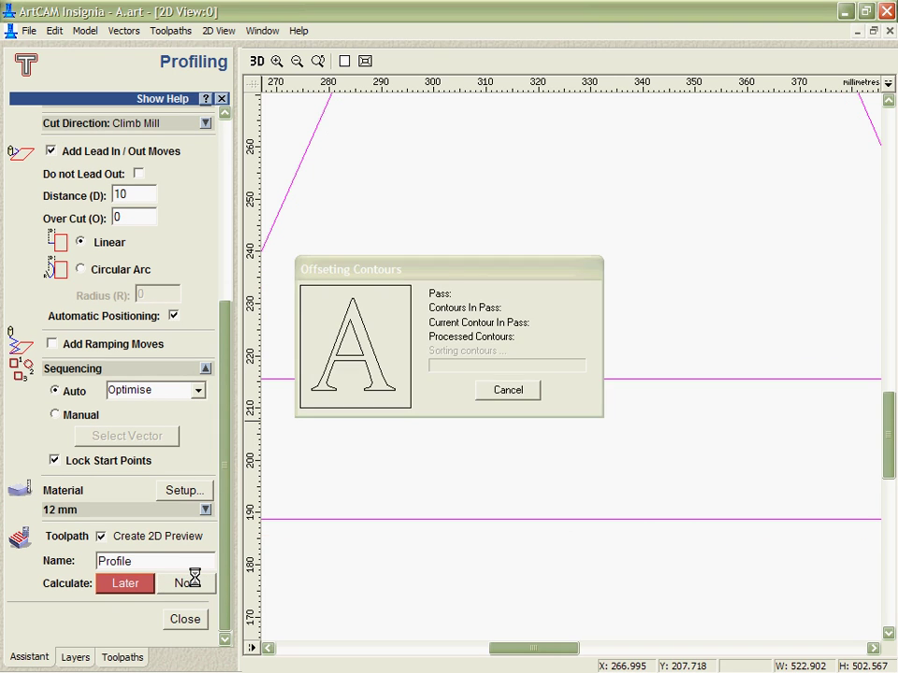
pyautogui.click(173, 317)
pyautogui.click(186, 584)
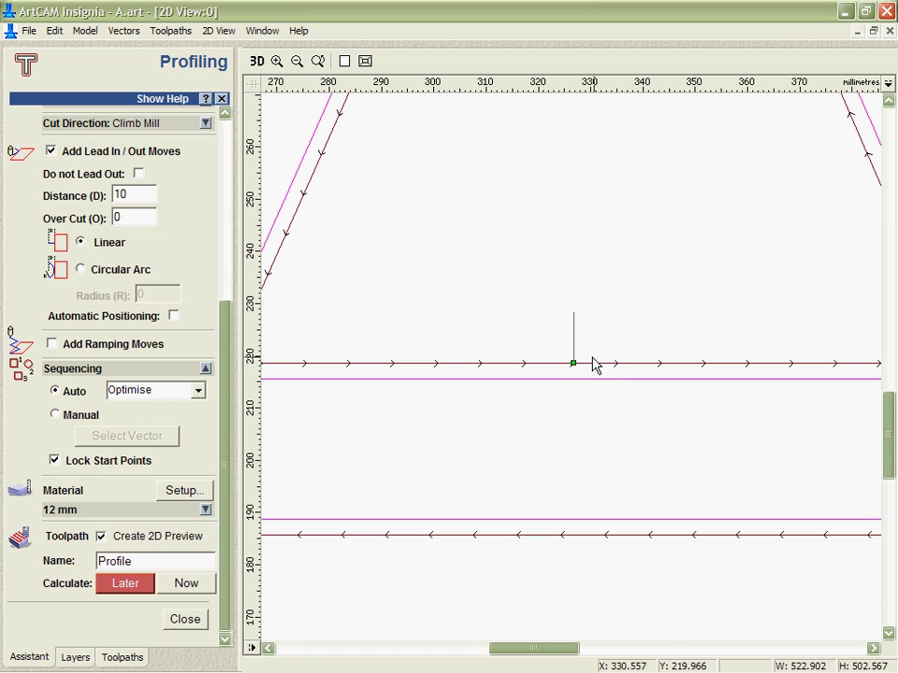
# - Change the lead moves to a circular arc of radius 10 with an over cut of 10 and recalculate the toolpath
pyautogui.click(80, 270)
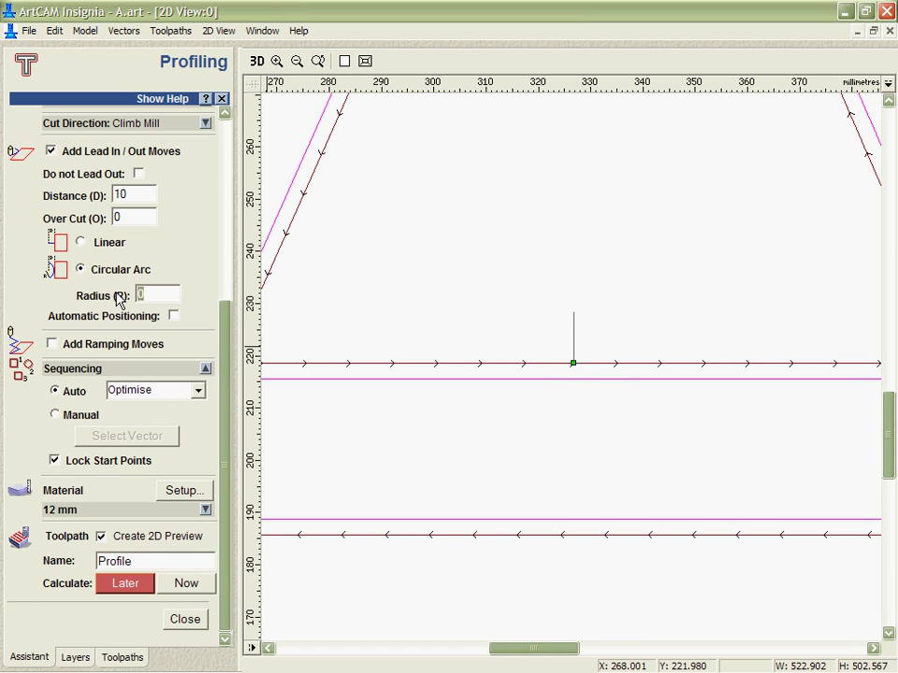
pyautogui.click(187, 583)
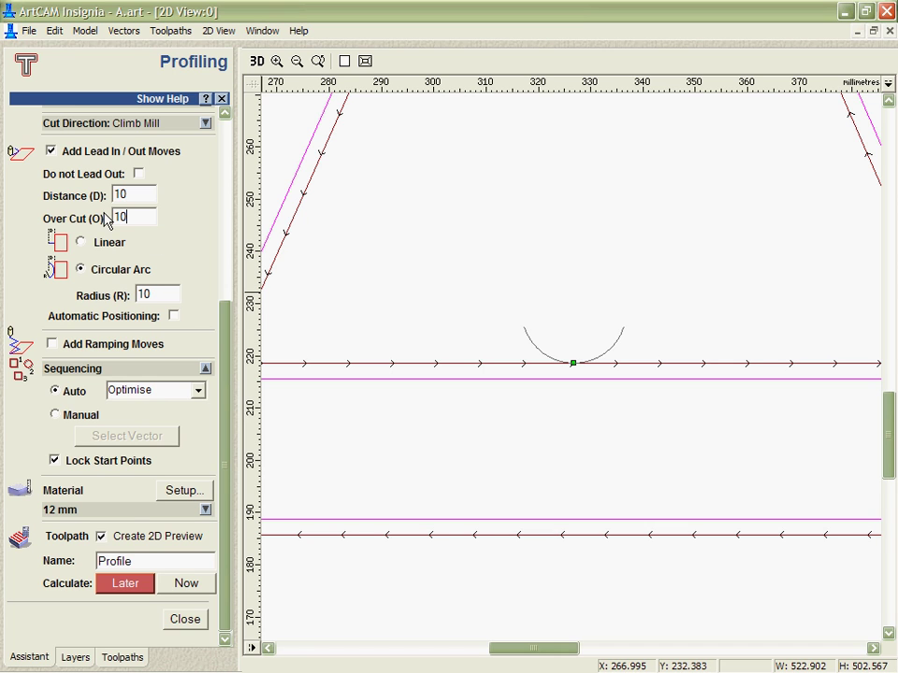
pyautogui.click(170, 584)
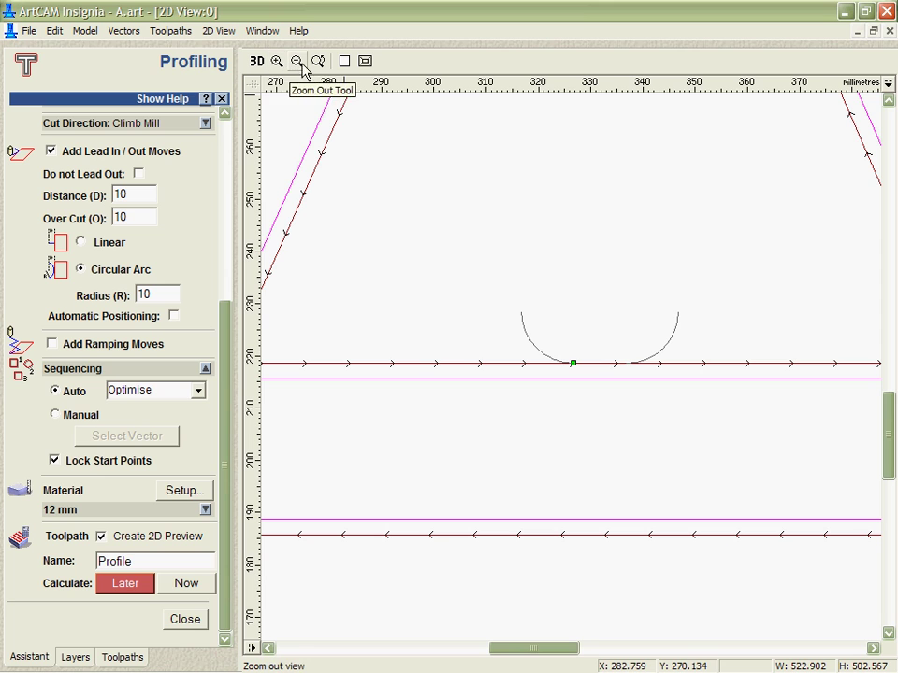
# - Inspect the arc leads in 3D, add ramping moves with the default ramp settings and recalculate the toolpath
pyautogui.click(257, 61)
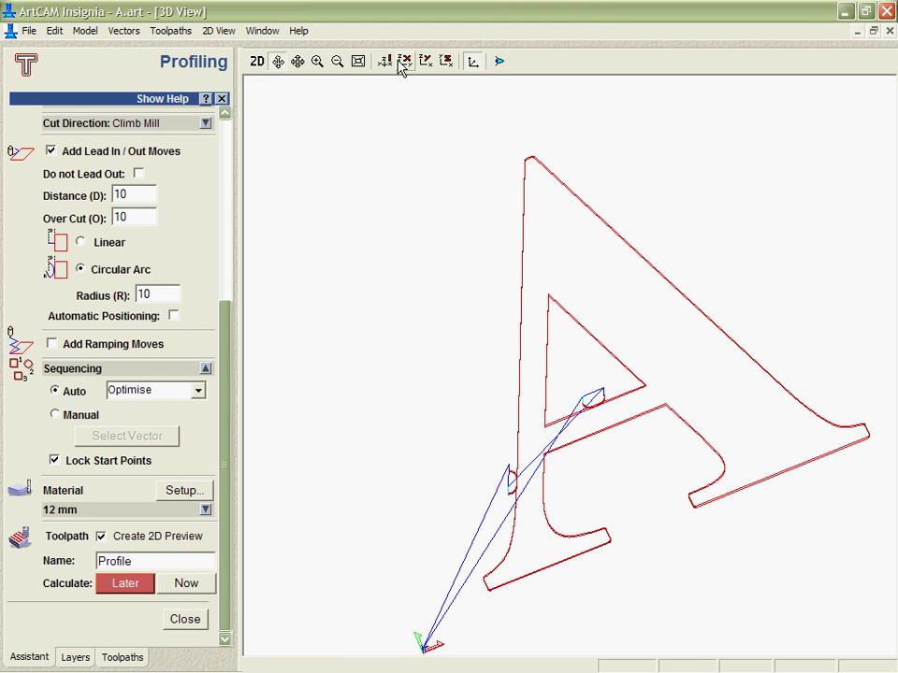
pyautogui.click(318, 61)
pyautogui.moveTo(580, 372); pyautogui.dragTo(621, 417)
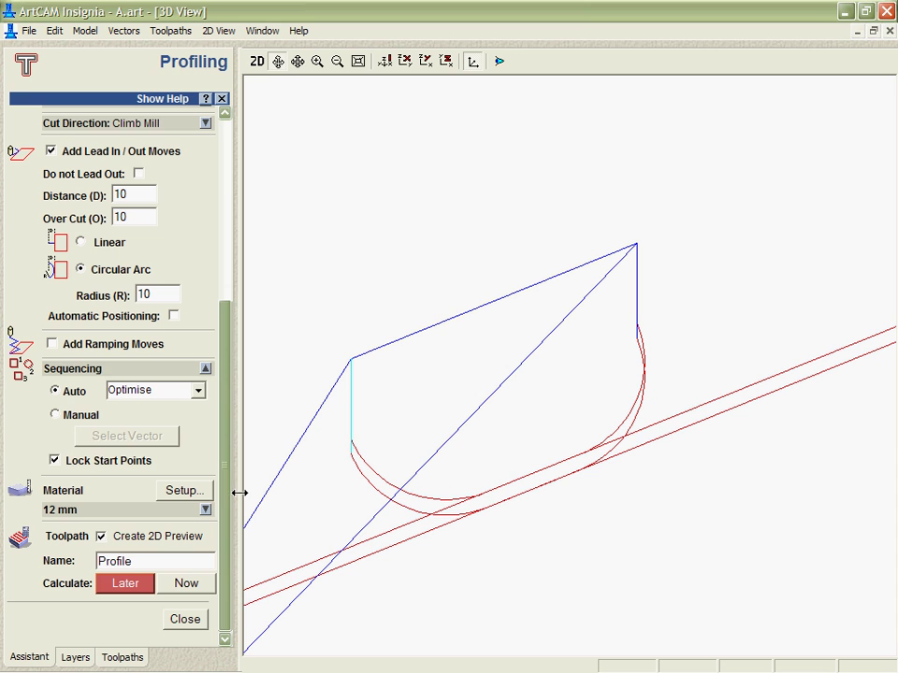
pyautogui.click(51, 344)
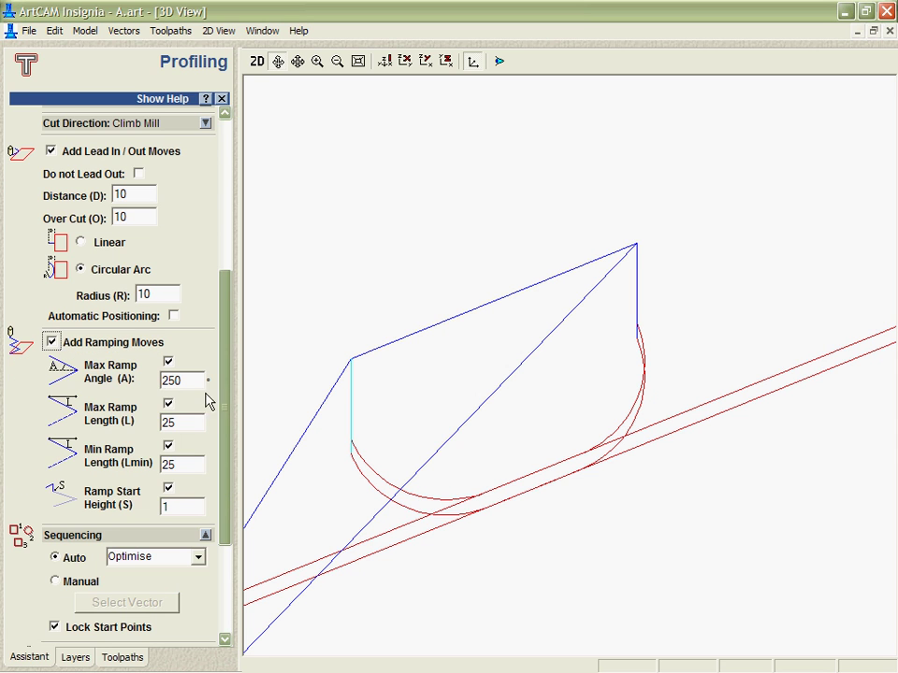
pyautogui.moveTo(221, 400); pyautogui.dragTo(221, 487)
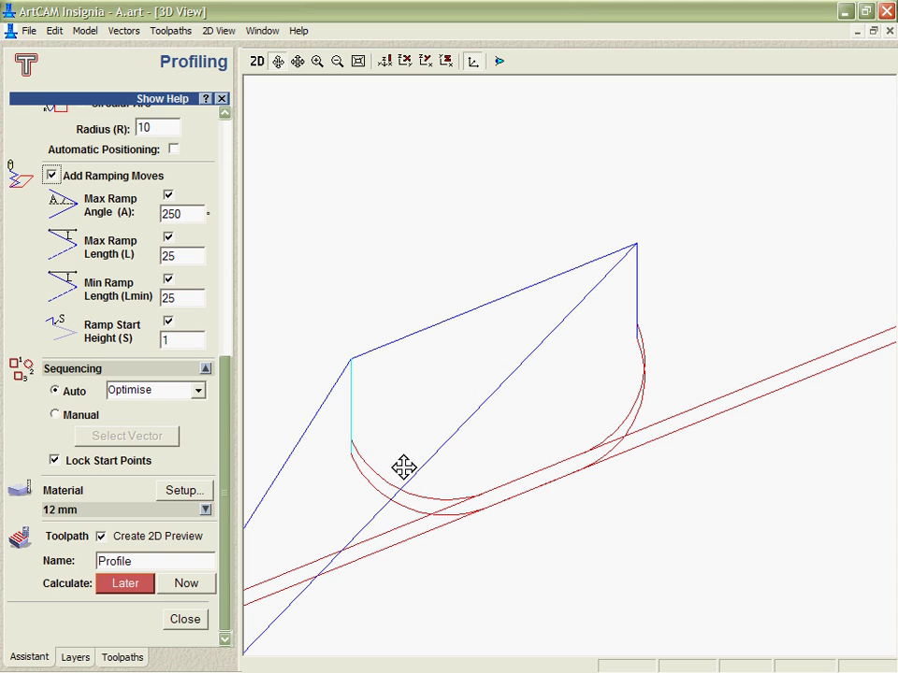
pyautogui.click(190, 585)
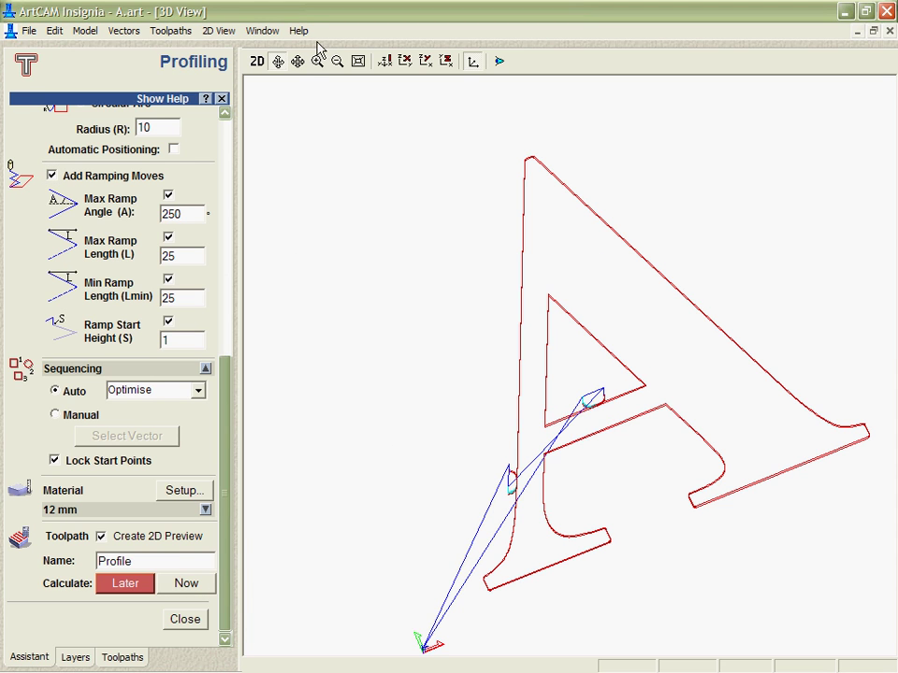
# - Inspect the ramped entry in 3D, turn off both the ramping and lead in/out moves and recalculate the toolpath
pyautogui.moveTo(572, 382); pyautogui.dragTo(601, 412)
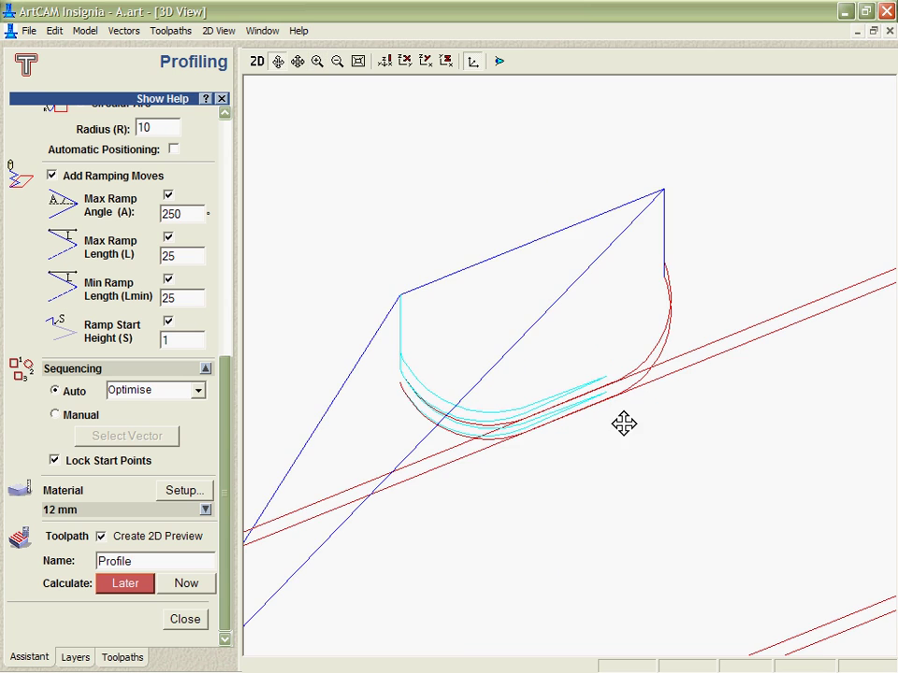
pyautogui.moveTo(559, 531); pyautogui.dragTo(558, 474)
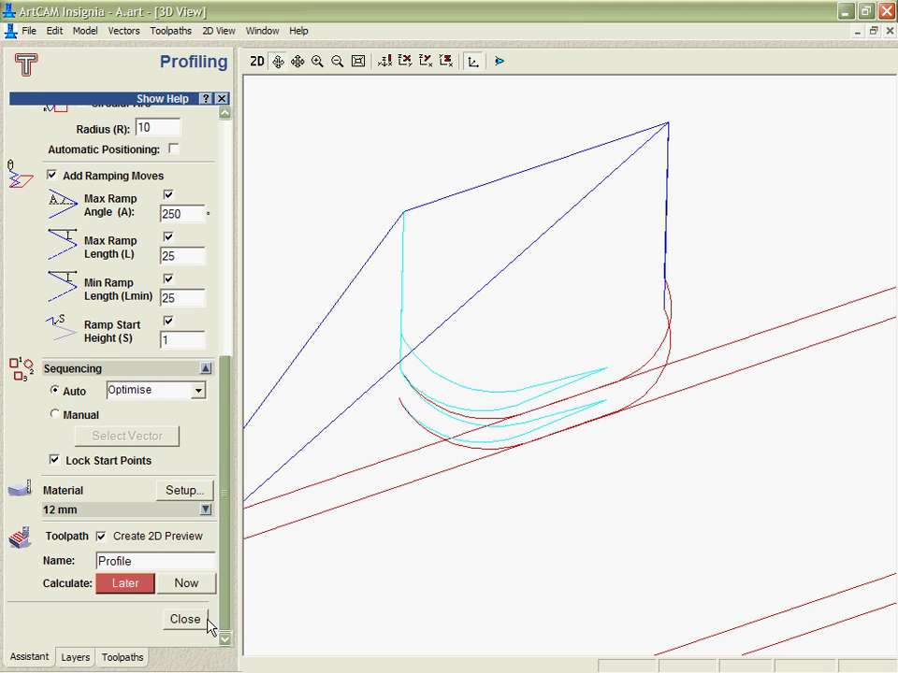
pyautogui.click(53, 177)
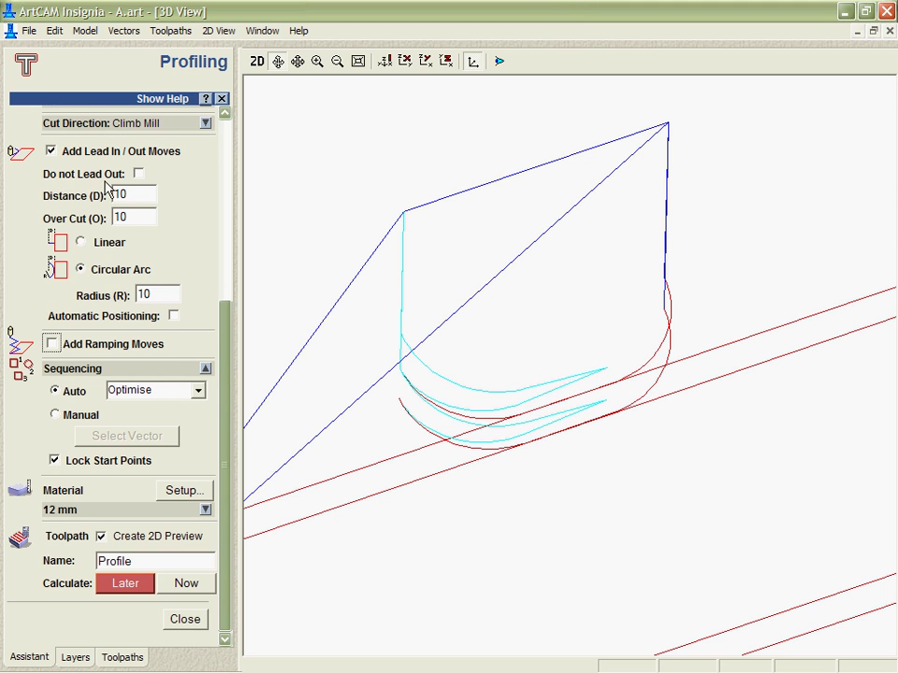
pyautogui.click(52, 151)
pyautogui.click(186, 585)
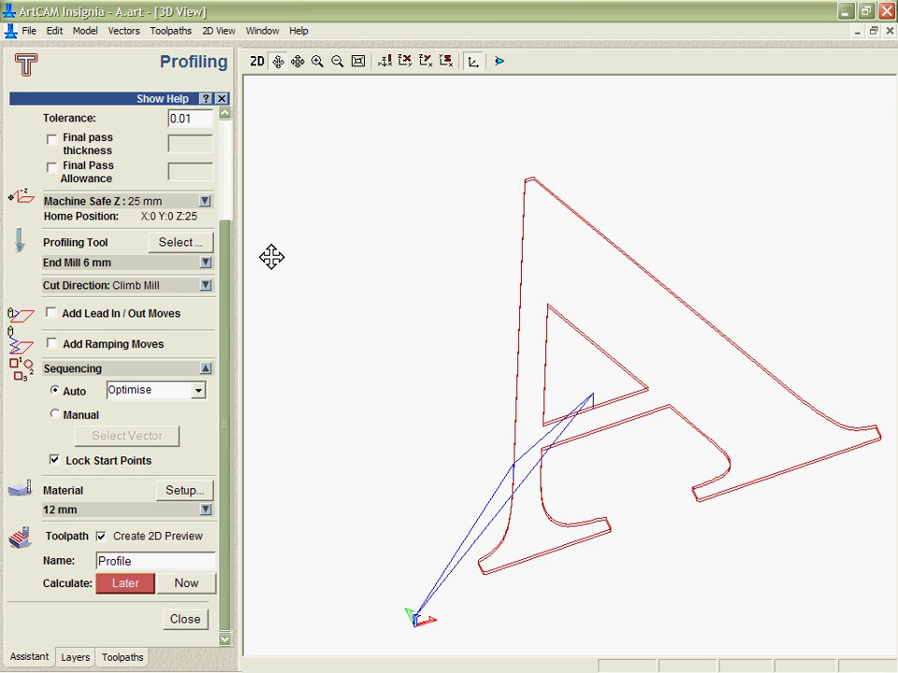
# - Enable the final pass allowance at 1 mm for the Profile toolpath and recalculate it
pyautogui.click(317, 61)
pyautogui.moveTo(500, 372); pyautogui.dragTo(625, 465)
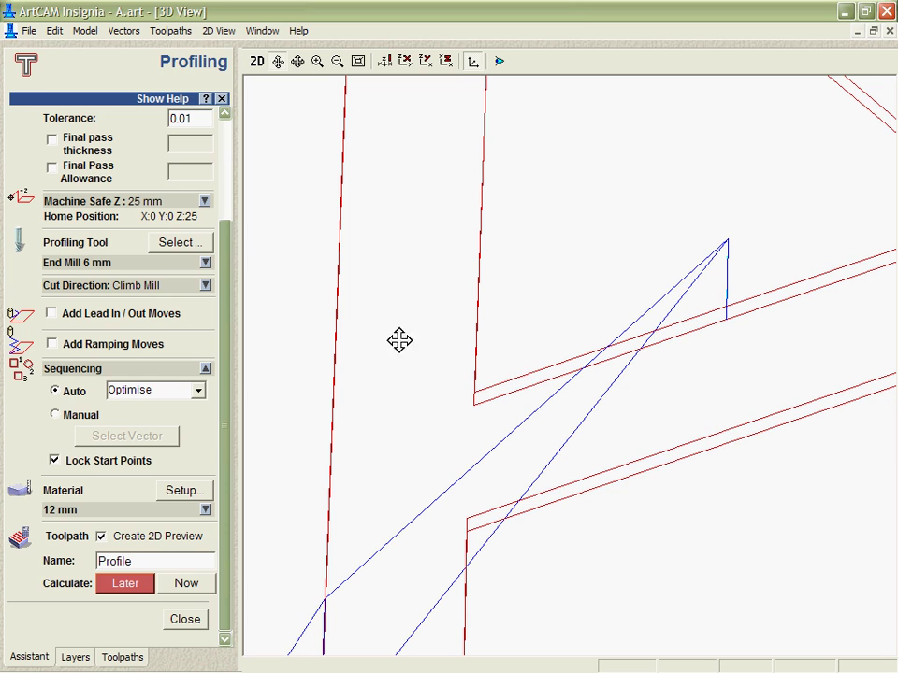
pyautogui.click(69, 171)
pyautogui.click(206, 583)
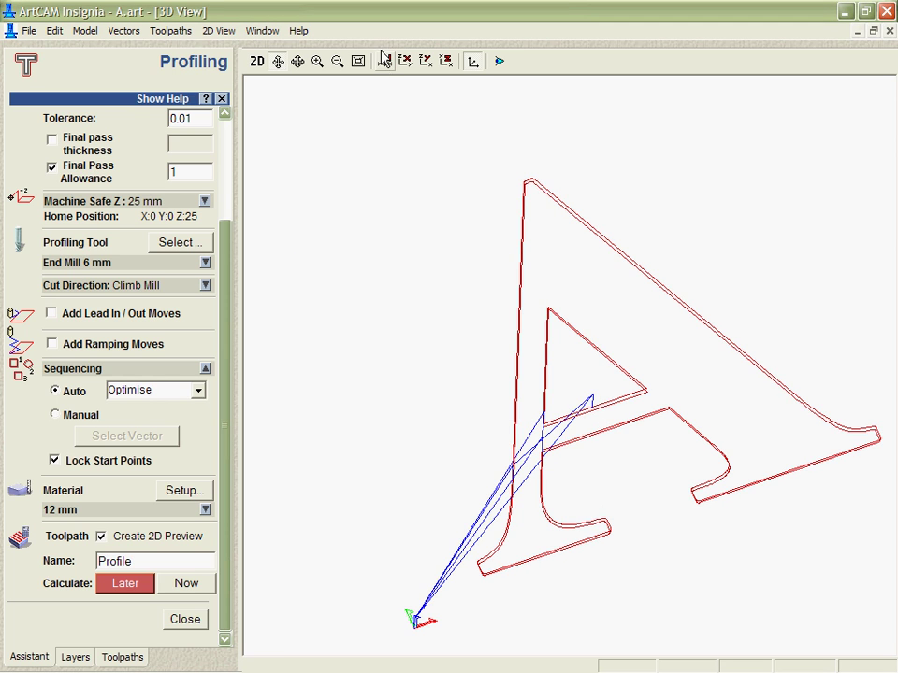
# - Inspect the allowance passes around the letter's lower-left foot, enable final pass thickness at 0.5 mm and recalculate the toolpath
pyautogui.click(448, 62)
pyautogui.click(318, 61)
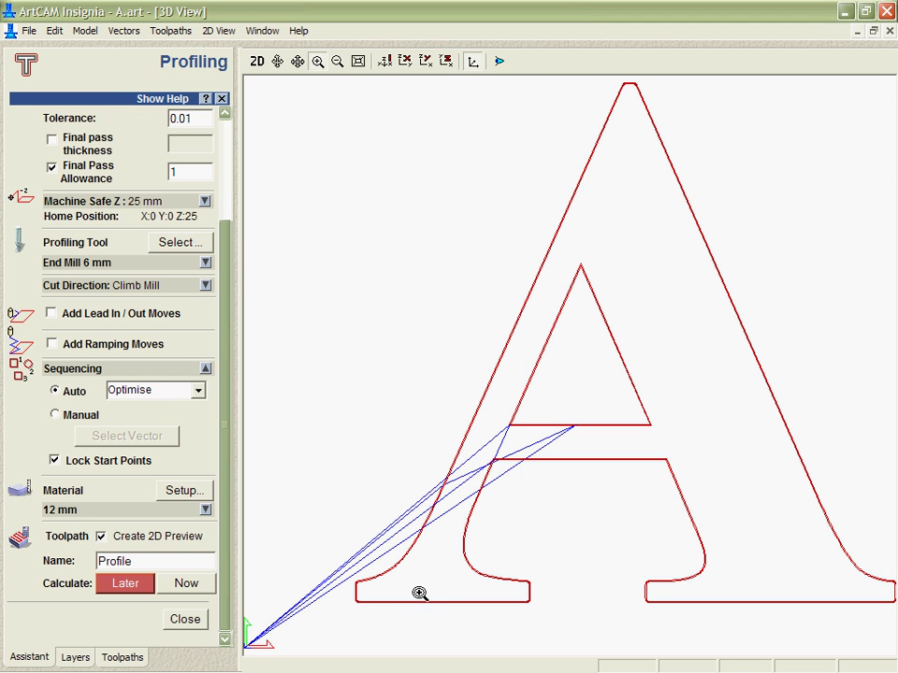
pyautogui.moveTo(330, 572); pyautogui.dragTo(424, 618)
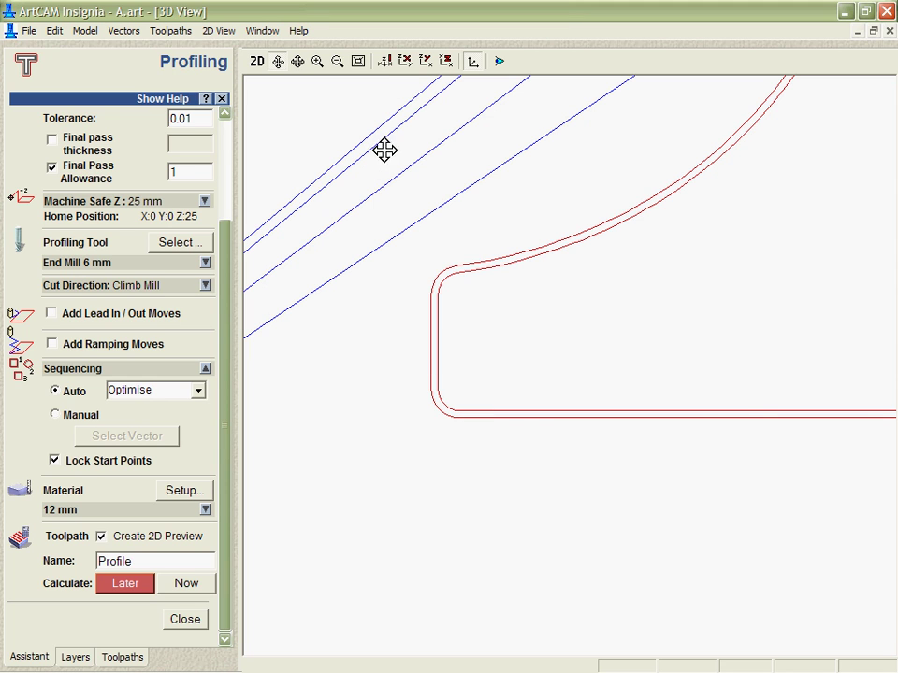
pyautogui.click(384, 62)
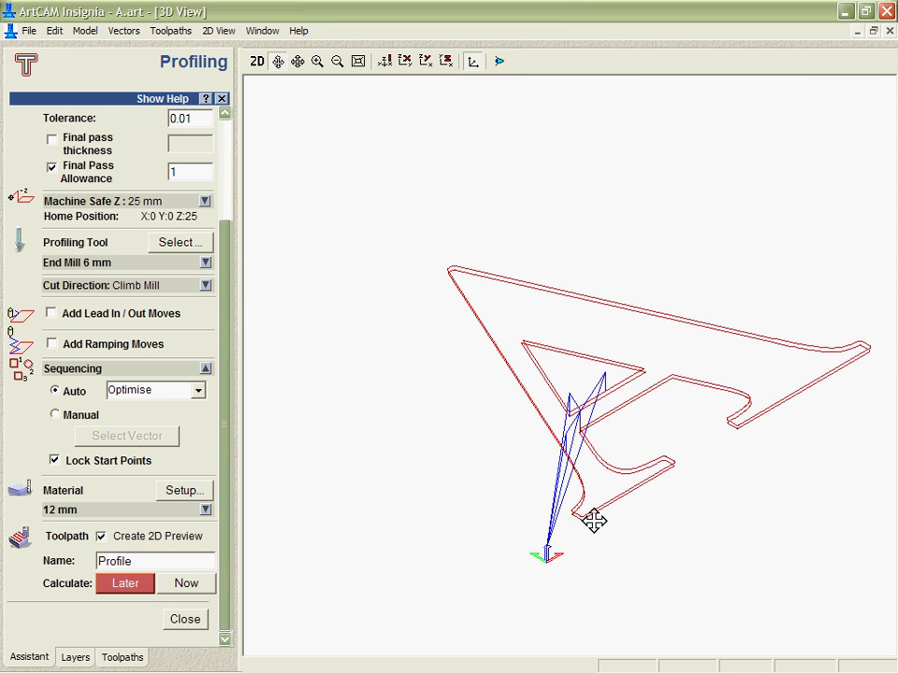
pyautogui.click(51, 139)
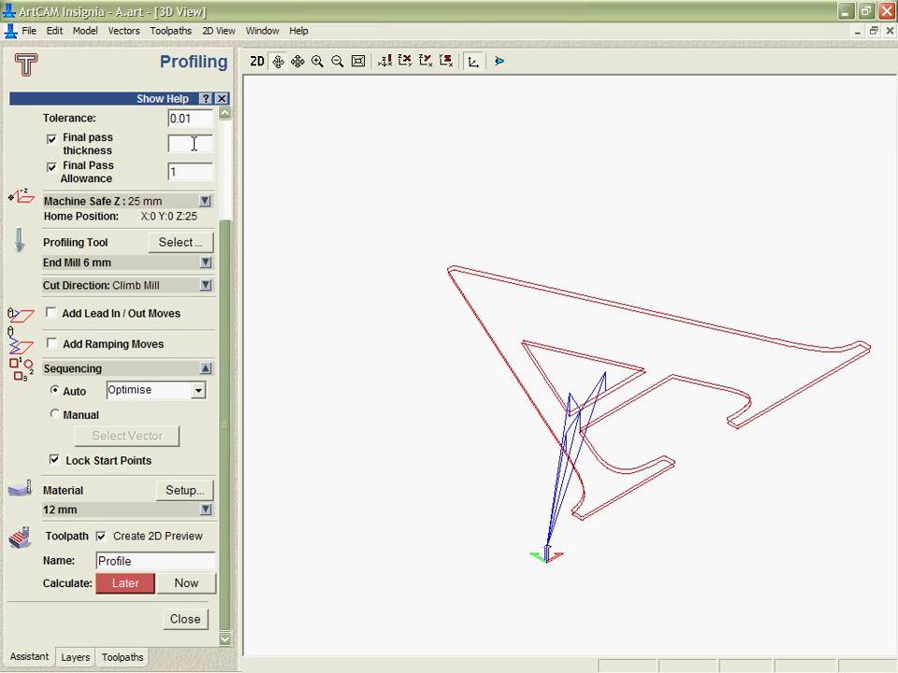
pyautogui.click(191, 589)
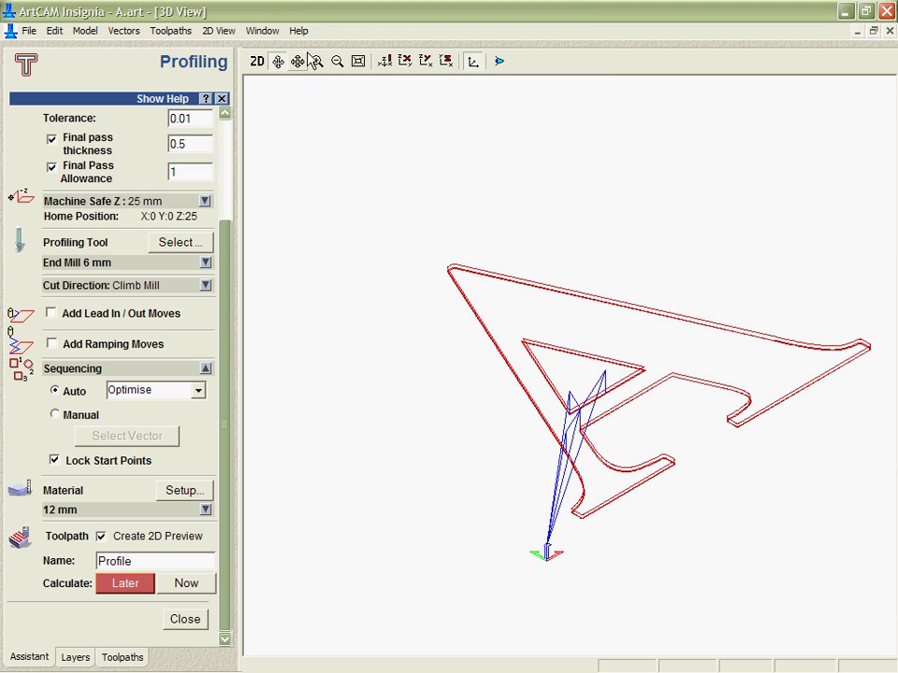
# - Turn off both final pass thickness and final pass allowance, recalculate the Profile toolpath and close the profiling settings
pyautogui.click(315, 61)
pyautogui.moveTo(561, 491); pyautogui.dragTo(627, 580)
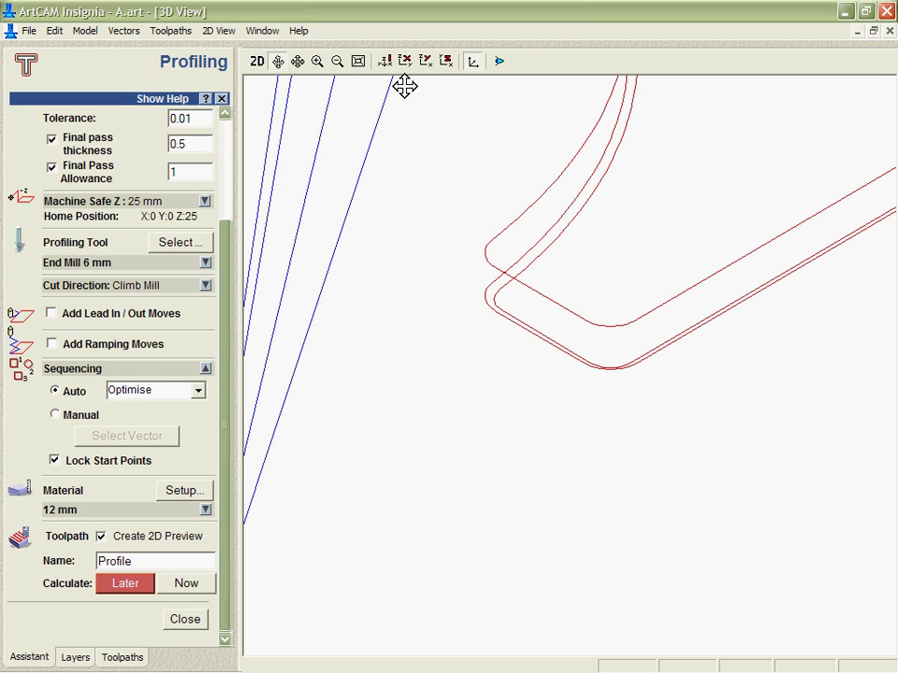
pyautogui.click(385, 61)
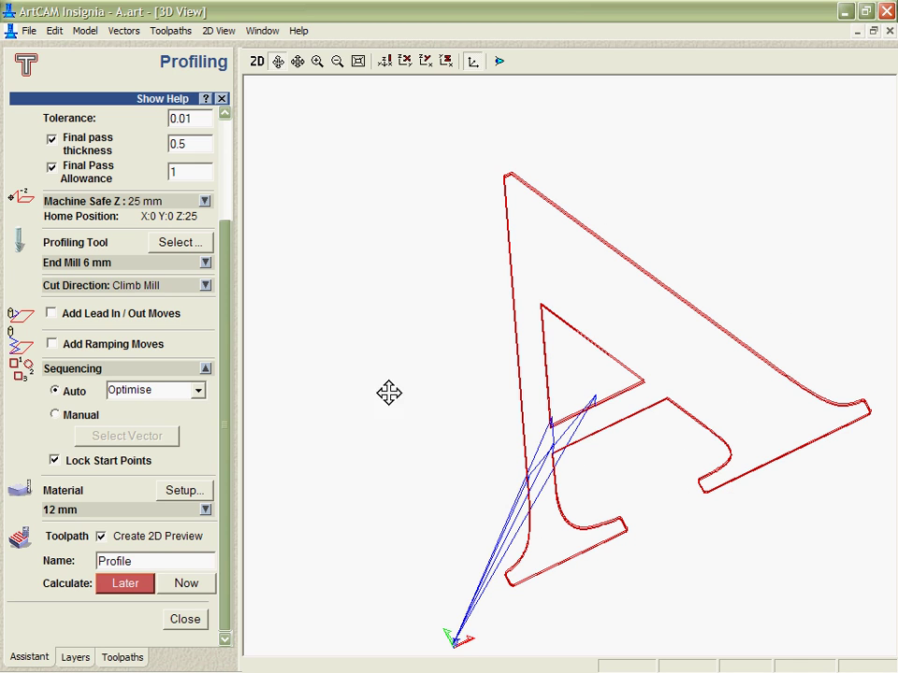
pyautogui.click(51, 166)
pyautogui.click(52, 139)
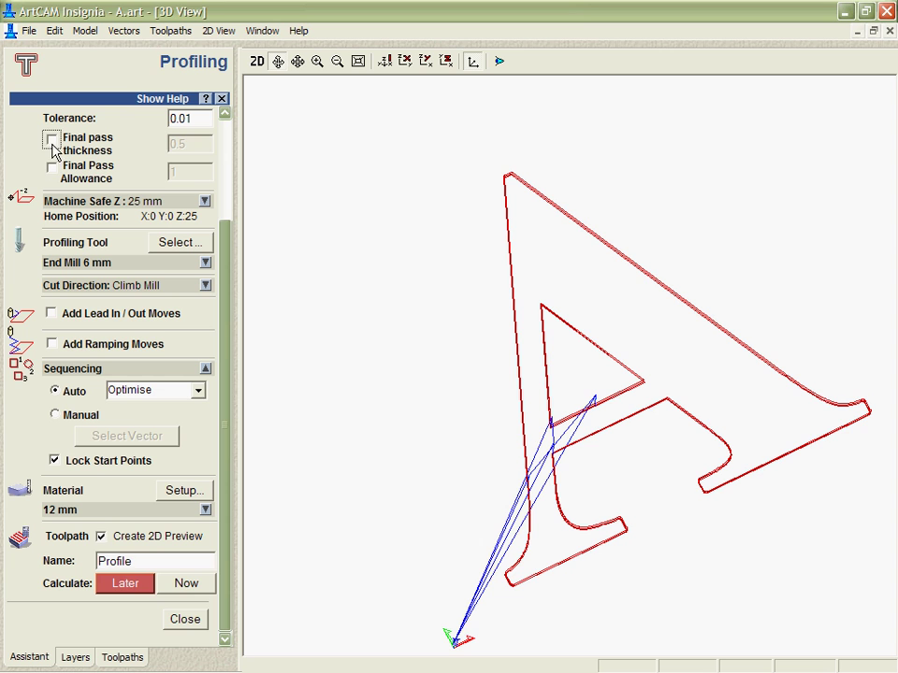
pyautogui.click(181, 585)
pyautogui.click(189, 621)
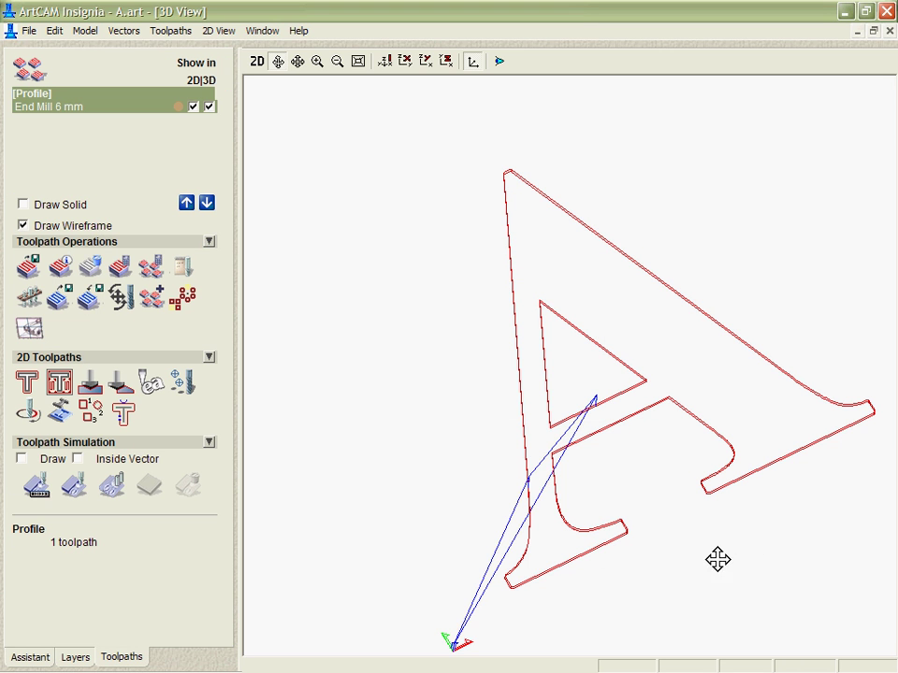
# - Open the profile options for the toolpath in 2D and create 4 bridges per profile with length 4 and thickness 1
pyautogui.moveTo(718, 559); pyautogui.dragTo(483, 328)
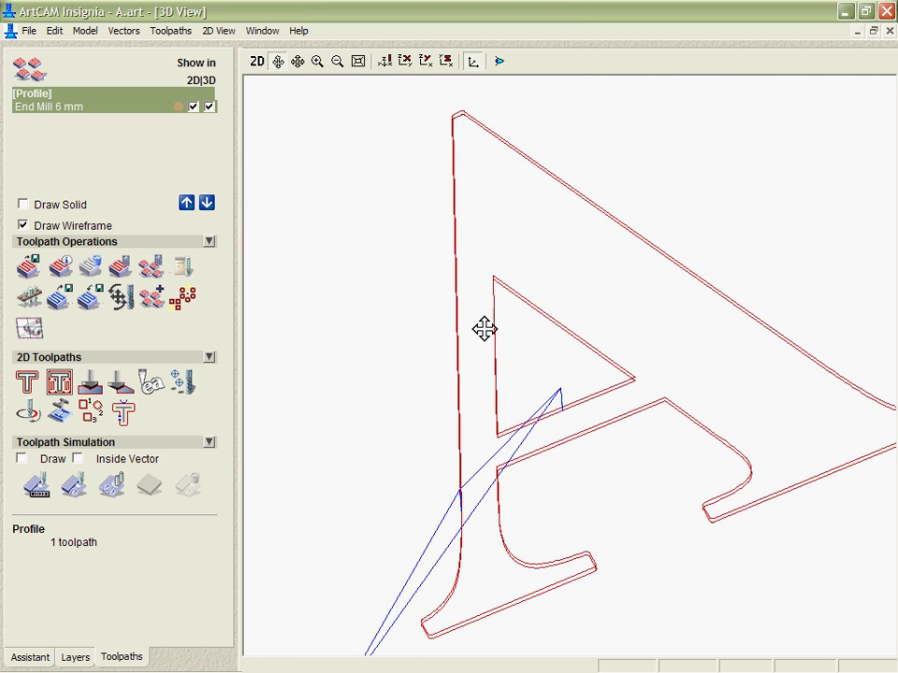
pyautogui.click(256, 61)
pyautogui.click(384, 362)
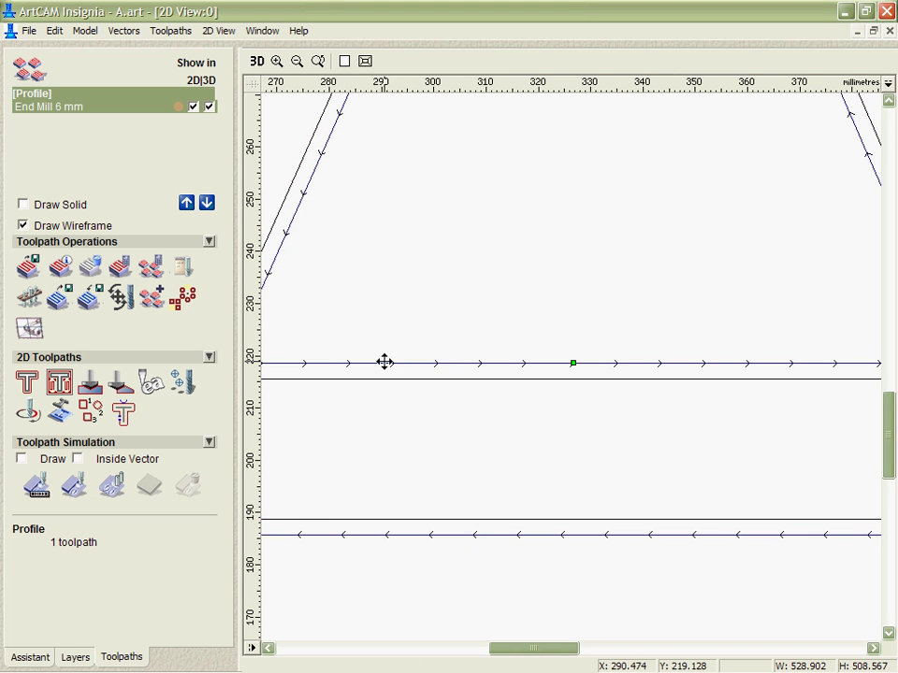
pyautogui.click(191, 300)
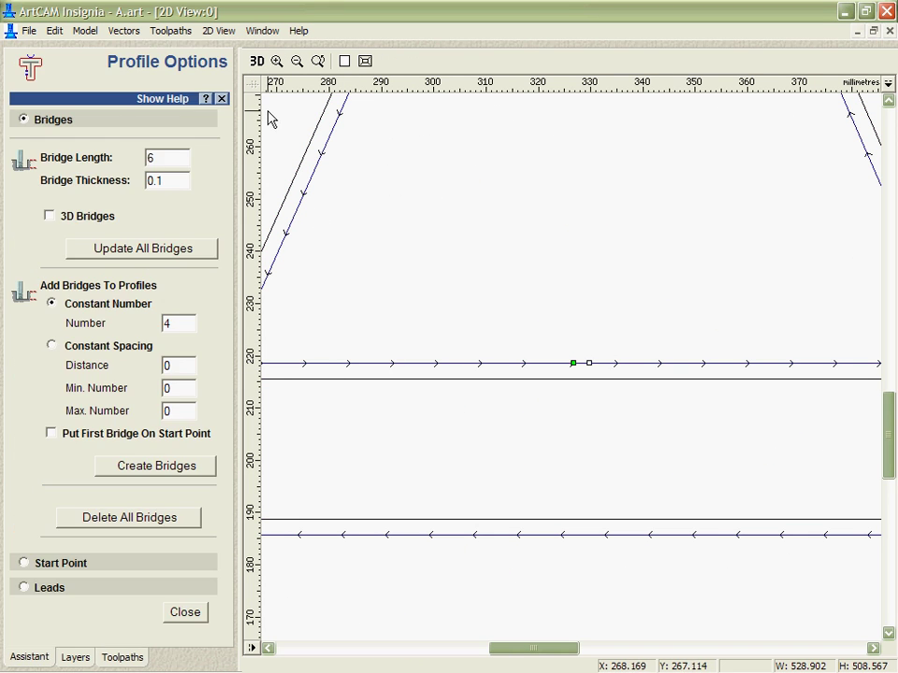
pyautogui.click(344, 61)
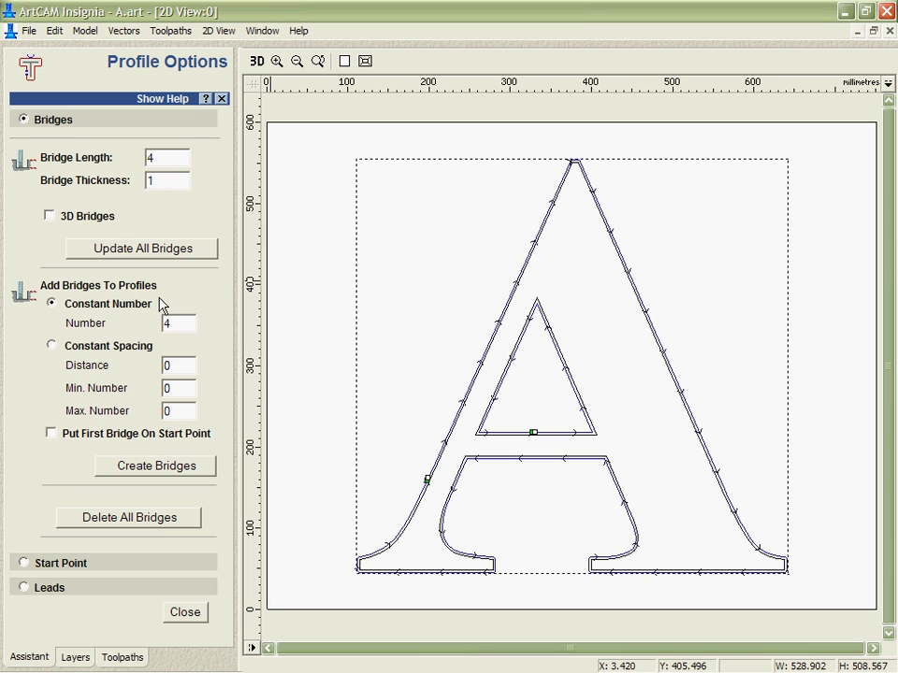
pyautogui.click(127, 479)
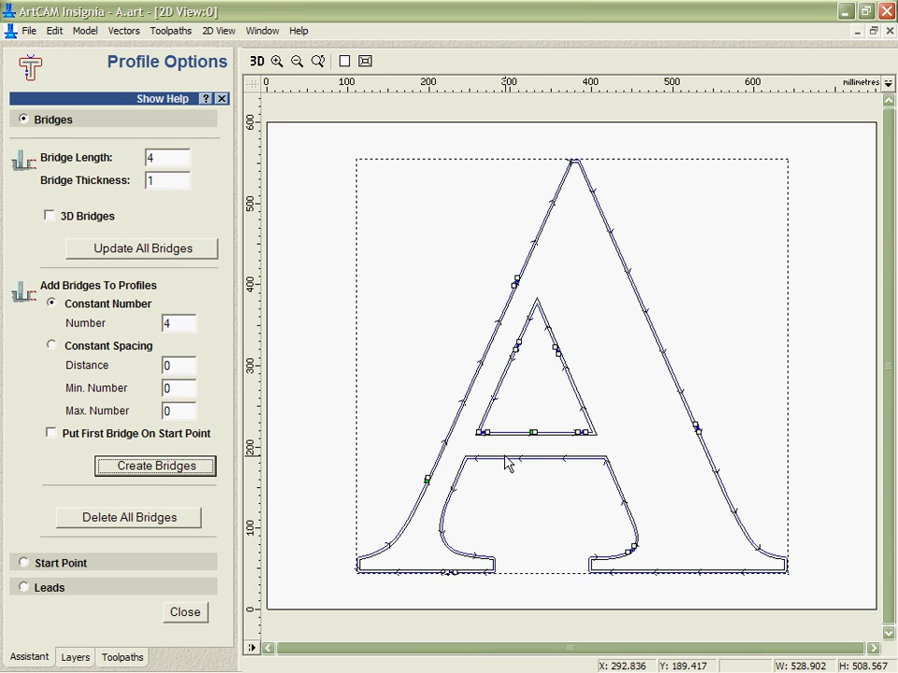
# - Shift the bridge on the left foot's bottom edge to about X 210 and resize it to about 7.08 mm long
pyautogui.click(277, 62)
pyautogui.moveTo(417, 561); pyautogui.dragTo(494, 609)
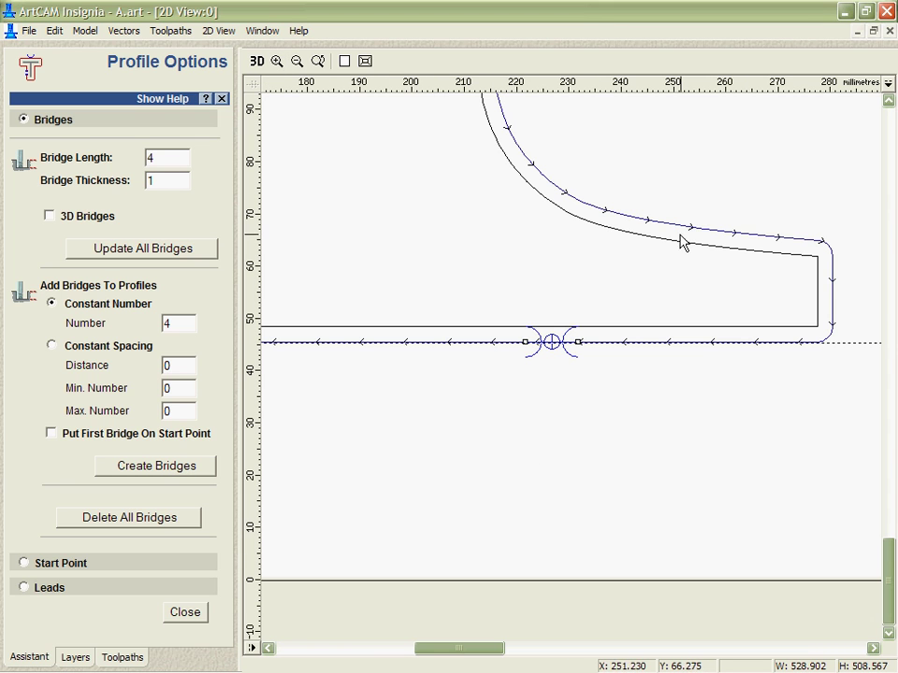
pyautogui.moveTo(552, 342)
pyautogui.mouseDown()
pyautogui.moveTo(393, 343)
pyautogui.moveTo(450, 344)
pyautogui.mouseUp()
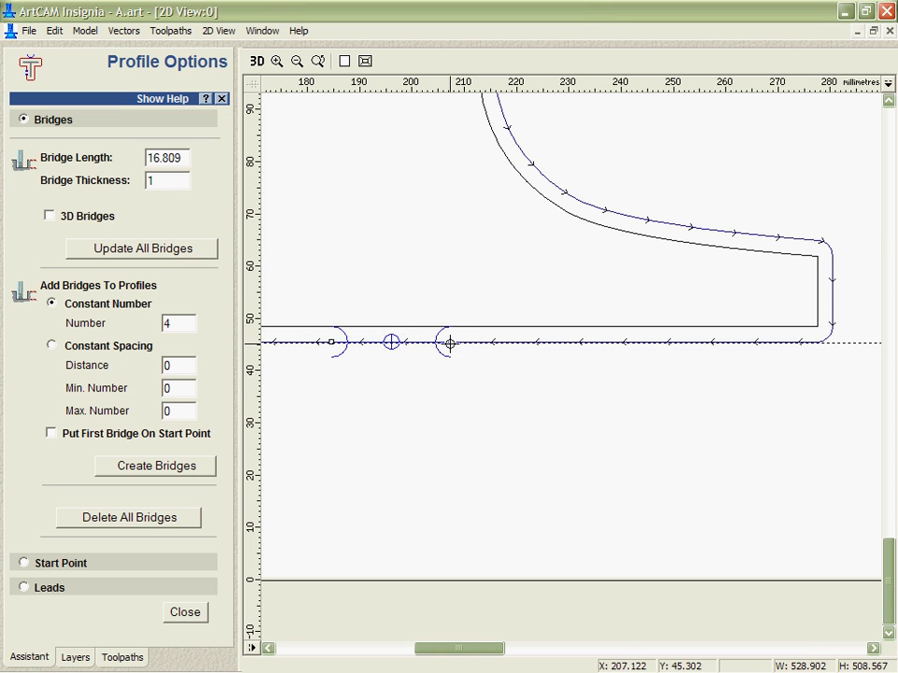
pyautogui.moveTo(392, 343)
pyautogui.mouseDown()
pyautogui.moveTo(503, 353)
pyautogui.moveTo(832, 323)
pyautogui.moveTo(617, 348)
pyautogui.moveTo(466, 342)
pyautogui.mouseUp()
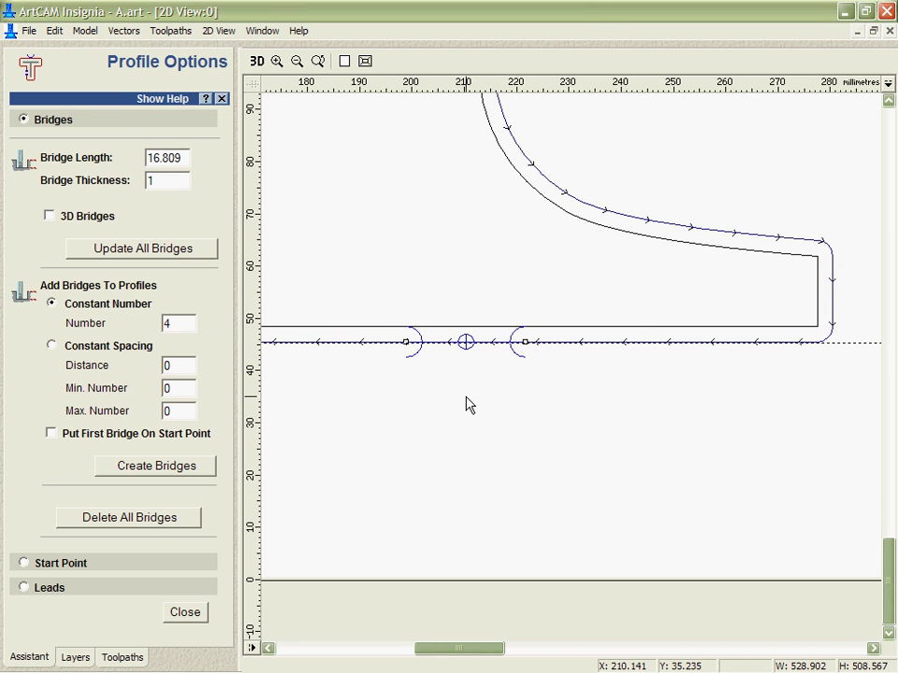
pyautogui.moveTo(525, 342); pyautogui.dragTo(498, 342)
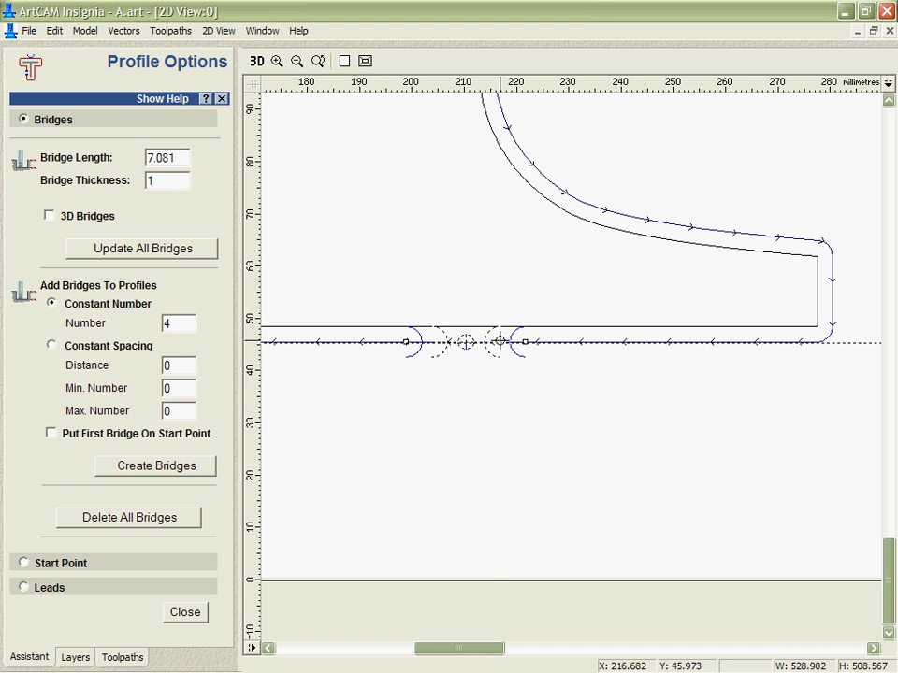
# - Keep one bridge on each slanted side of the inner triangle, and move outer bridges to the right stroke's middle and right foot's base
pyautogui.click(345, 61)
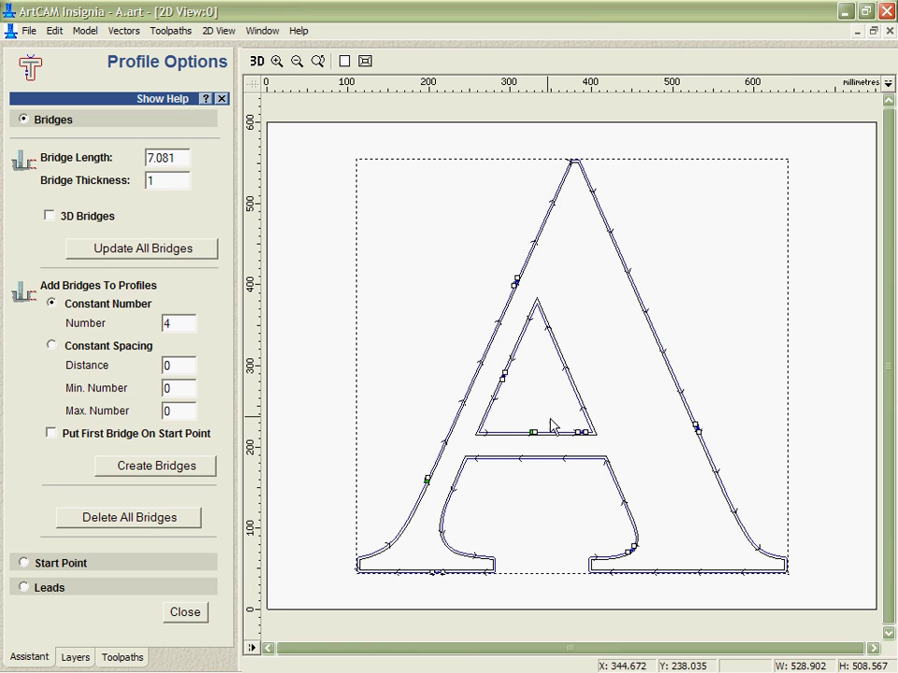
pyautogui.click(569, 372)
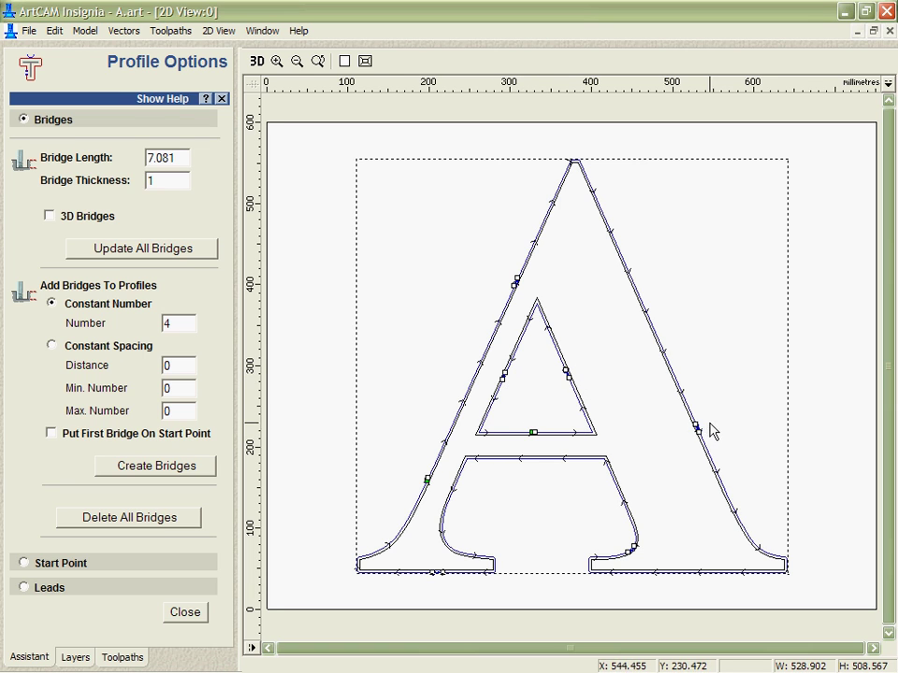
pyautogui.click(654, 329)
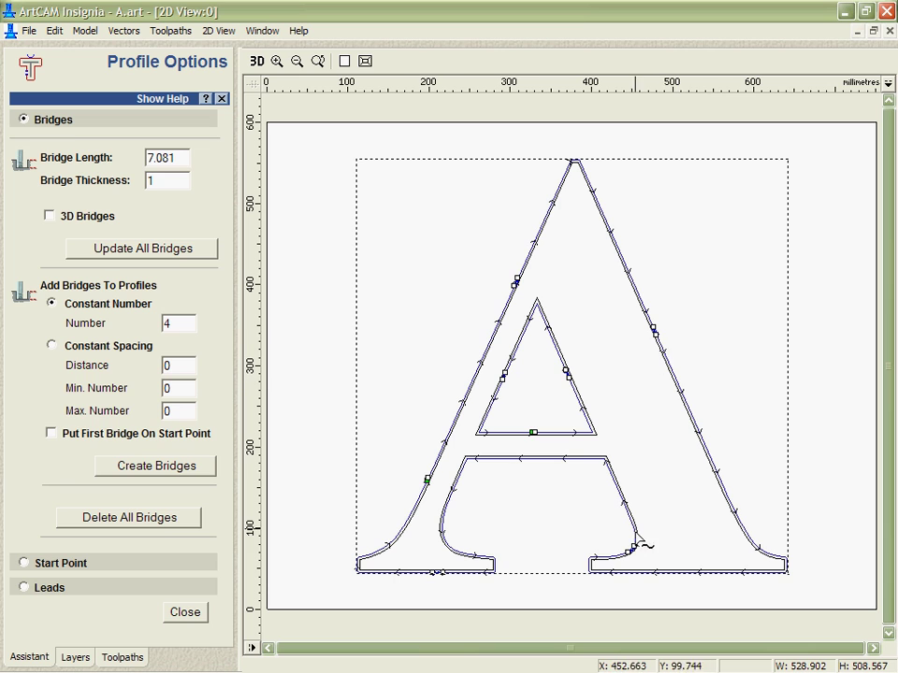
pyautogui.click(688, 571)
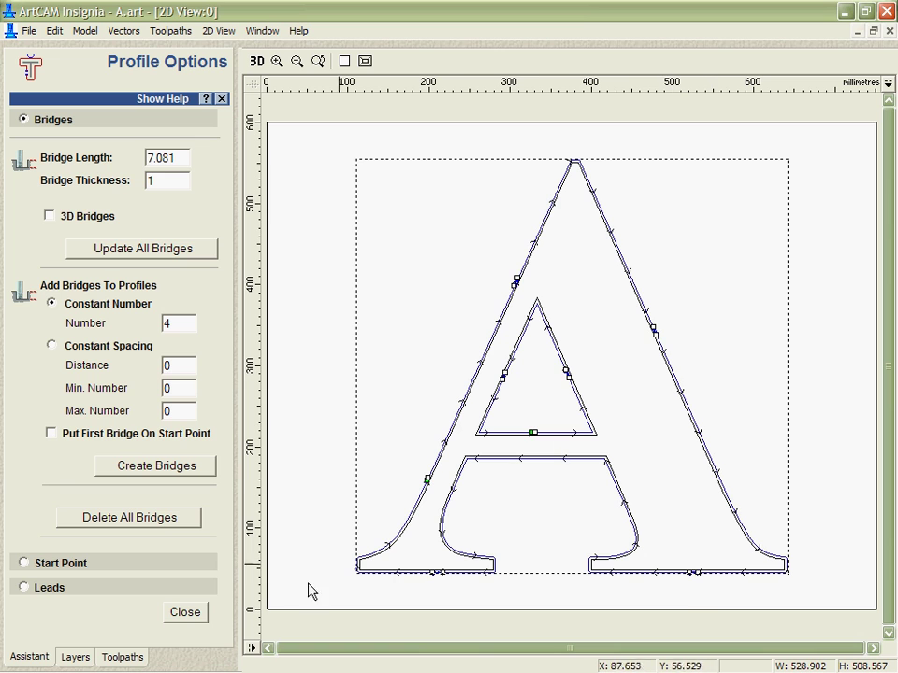
# - Inspect the bridges in 3D, set the bridge length to 6 and thickness to 2, and update all bridges
pyautogui.click(258, 61)
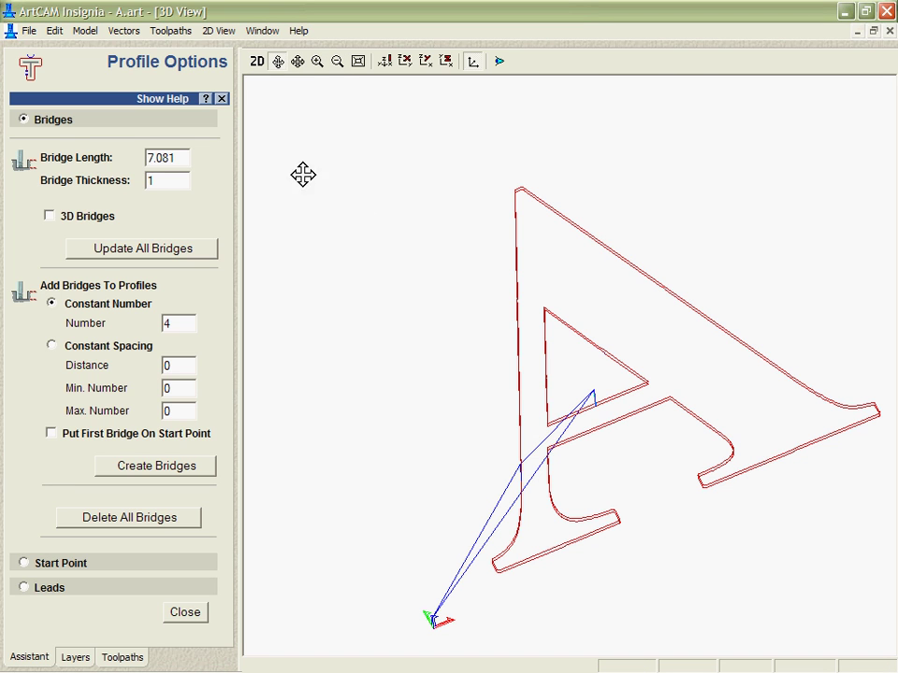
pyautogui.click(318, 61)
pyautogui.moveTo(752, 427); pyautogui.dragTo(832, 485)
pyautogui.scroll(3, 609, 348)
pyautogui.scroll(-5, 617, 323)
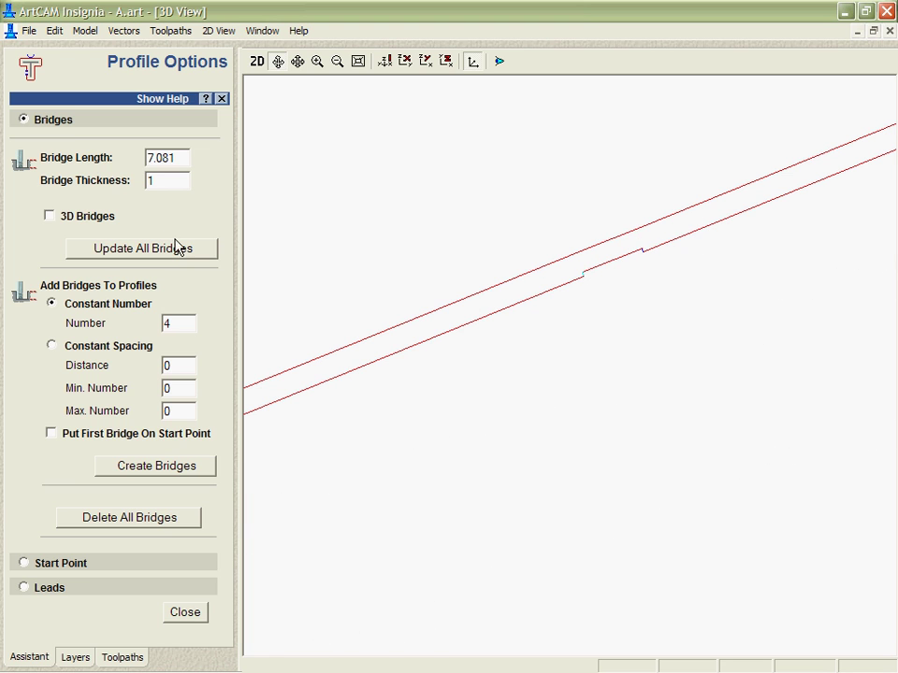
pyautogui.hotkey('shift', 'Home')
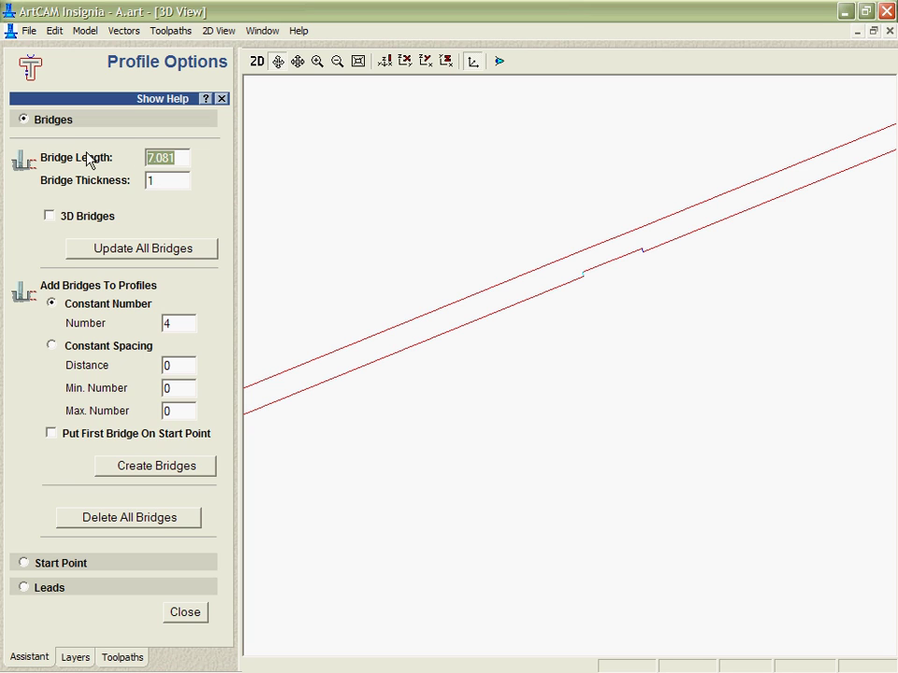
pyautogui.write('6')
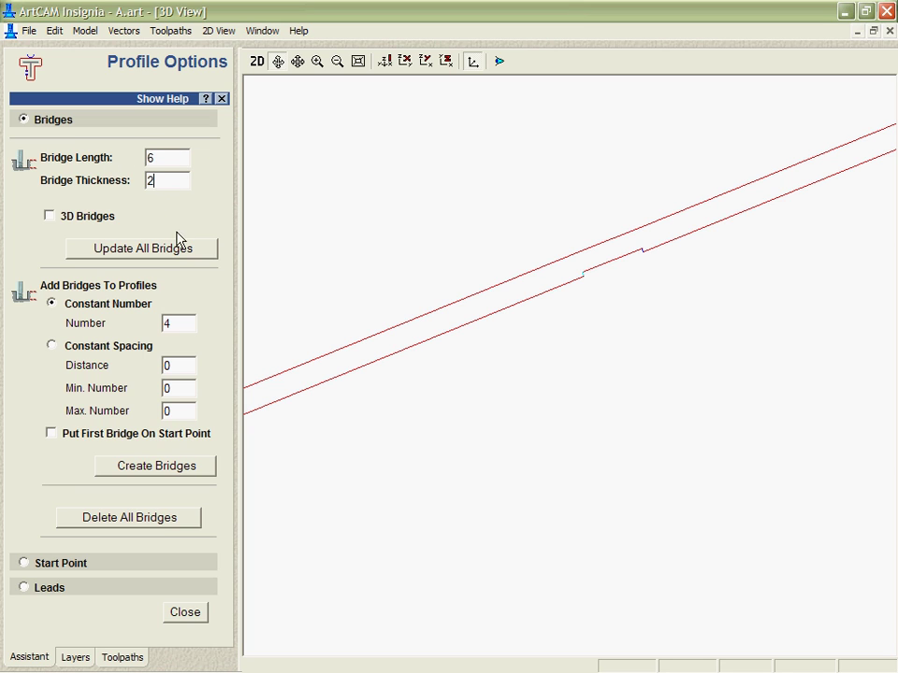
pyautogui.click(180, 245)
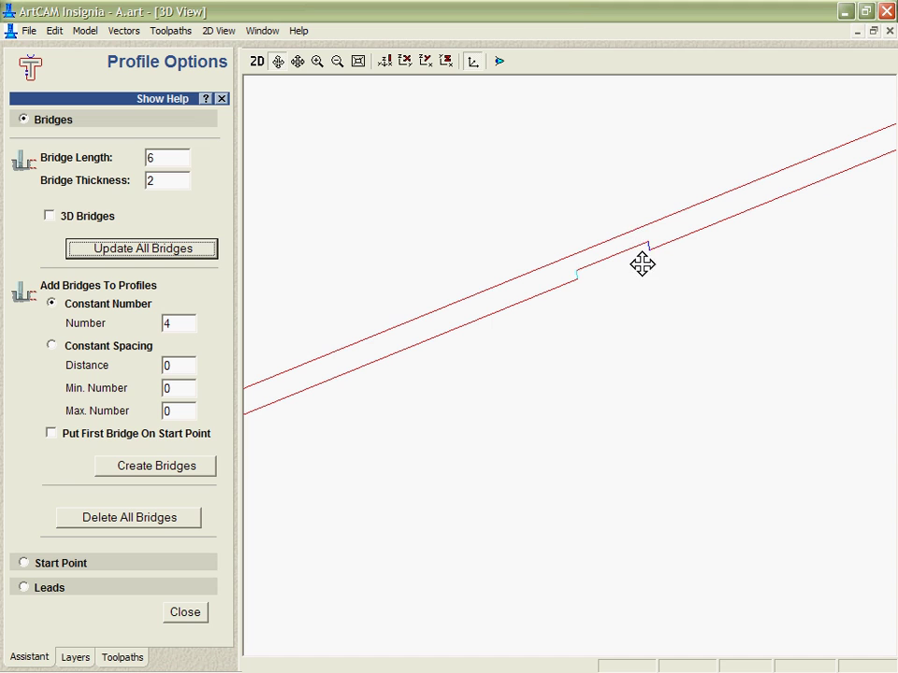
# - Set the bridge thickness to 3 with 3D bridges enabled, update all bridges and close the profile options
pyautogui.moveTo(169, 187); pyautogui.dragTo(132, 175)
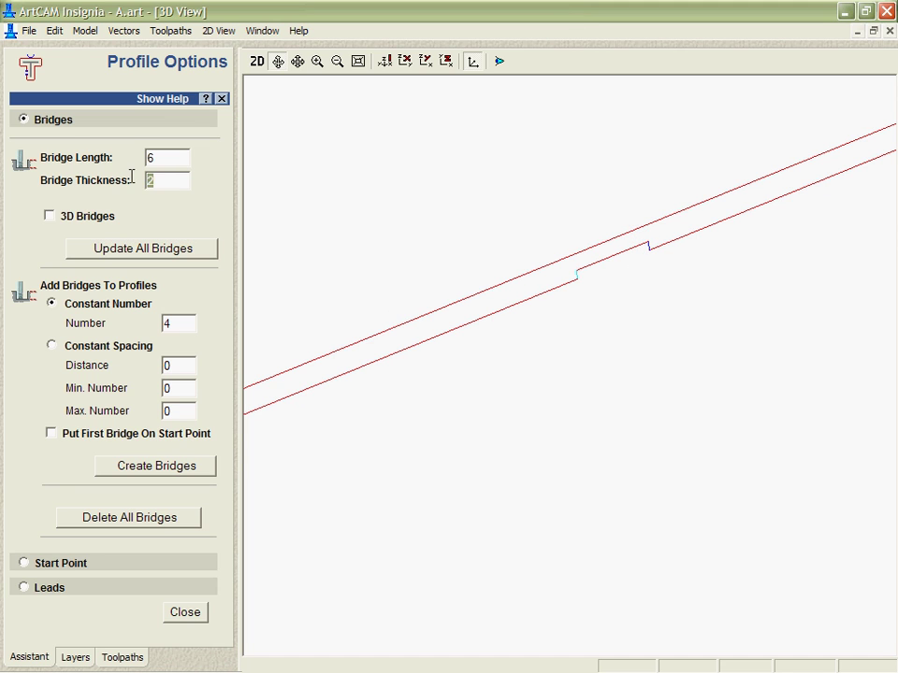
pyautogui.click(119, 251)
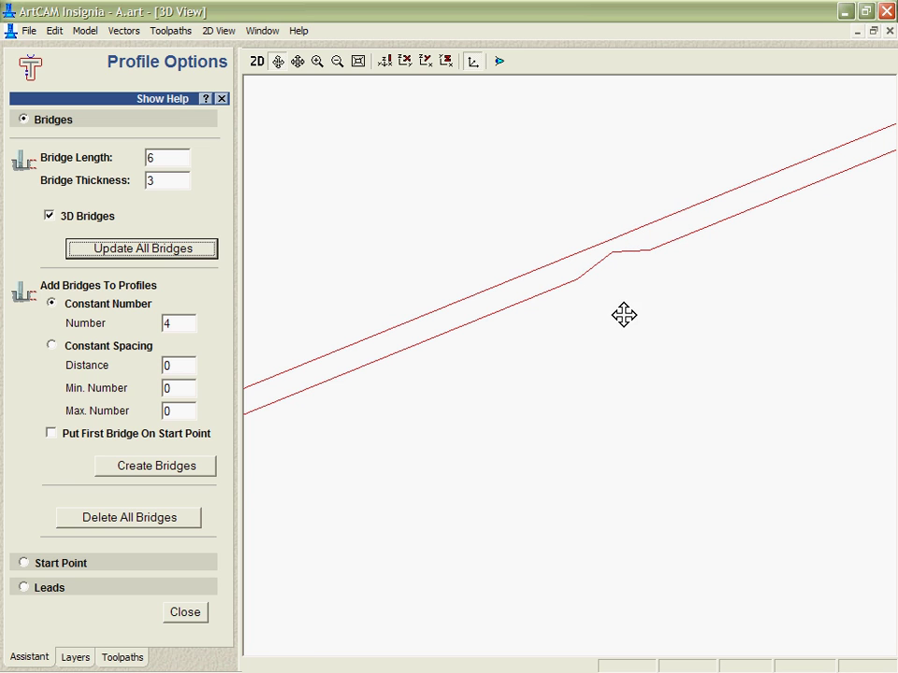
pyautogui.moveTo(624, 315); pyautogui.dragTo(609, 268)
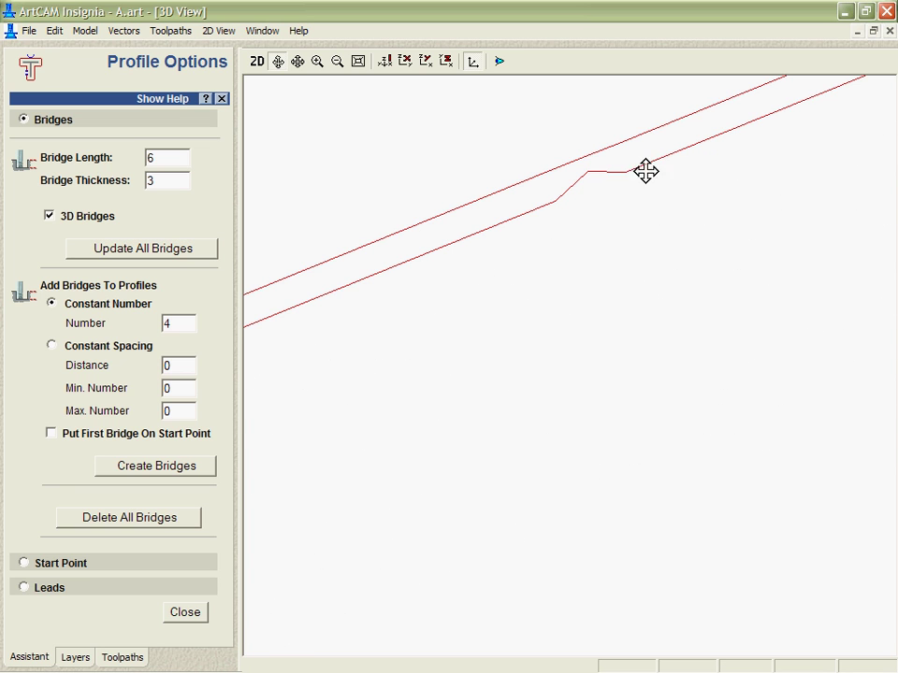
pyautogui.click(204, 613)
# - Simulate the Profile toolpath on the block and hide its toolpath lines in the 3D view
pyautogui.click(256, 60)
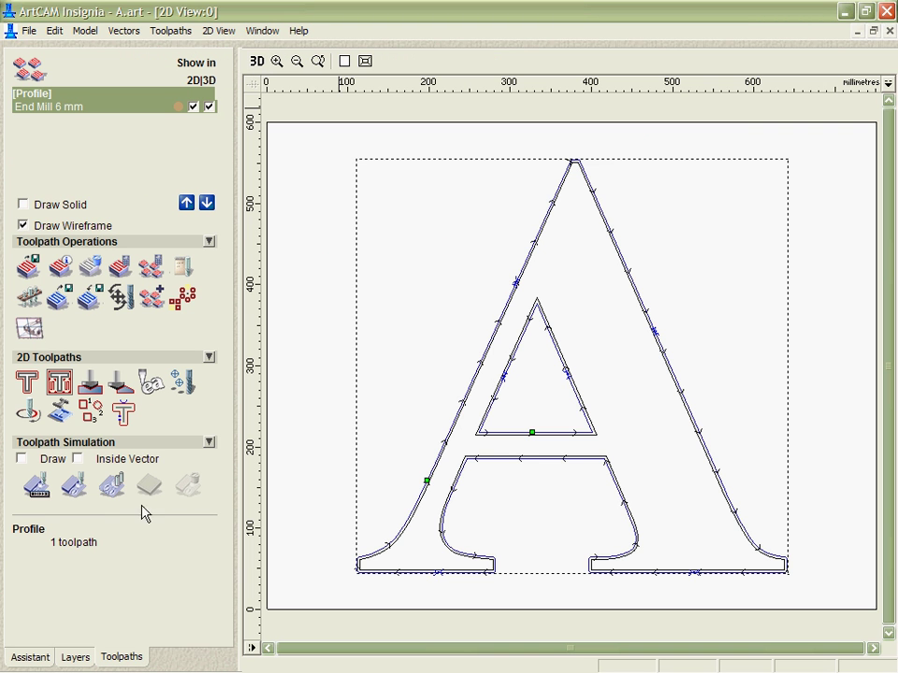
pyautogui.click(74, 485)
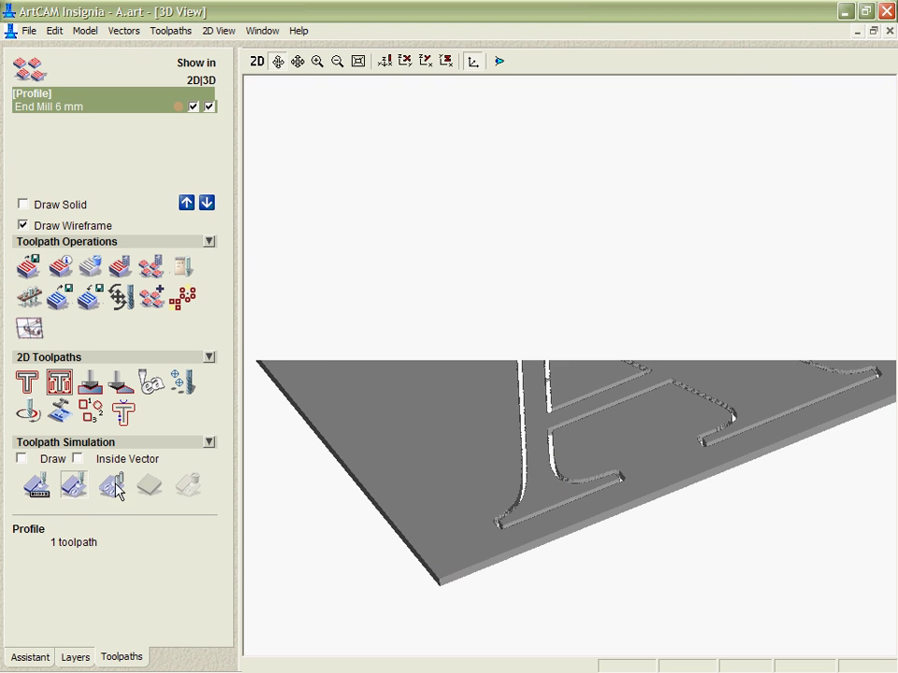
pyautogui.moveTo(664, 449)
pyautogui.mouseDown()
pyautogui.moveTo(621, 581)
pyautogui.moveTo(607, 497)
pyautogui.moveTo(604, 540)
pyautogui.mouseUp()
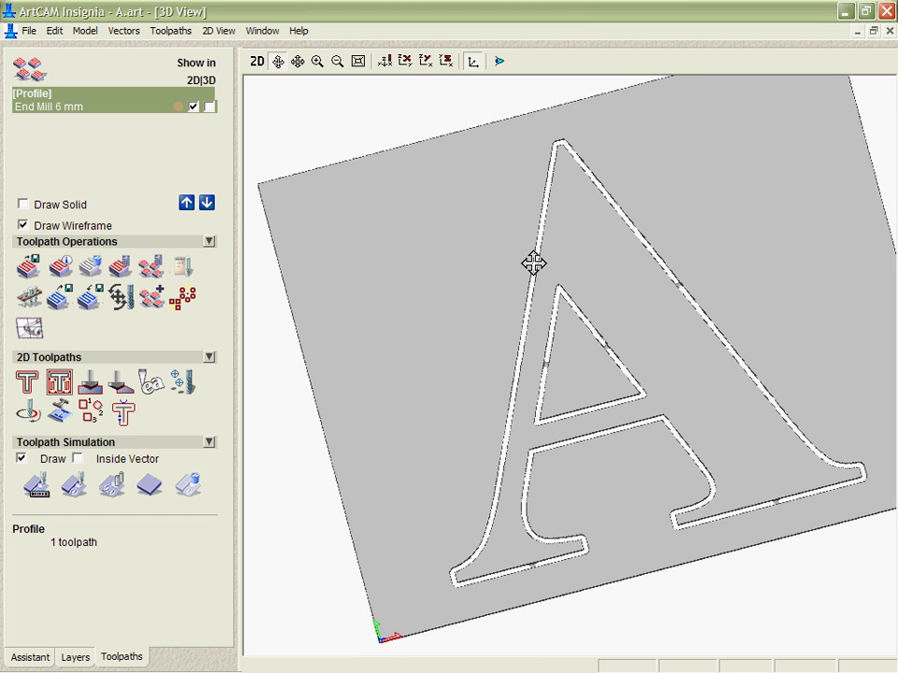
# - Examine the shape of the bridge on the right foot's bottom edge in the simulated cut
pyautogui.click(317, 61)
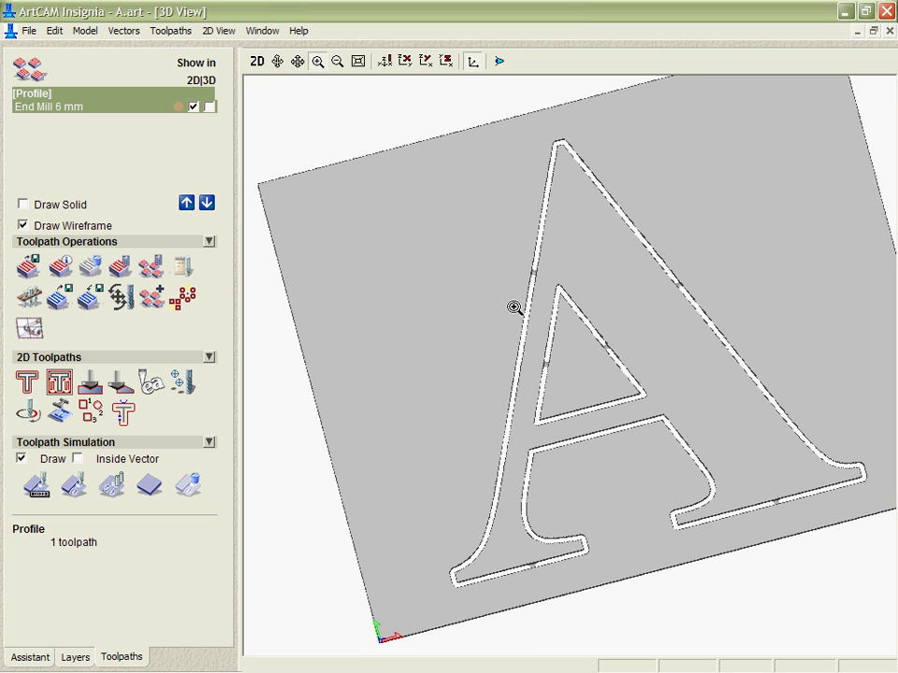
pyautogui.moveTo(742, 463); pyautogui.dragTo(810, 529)
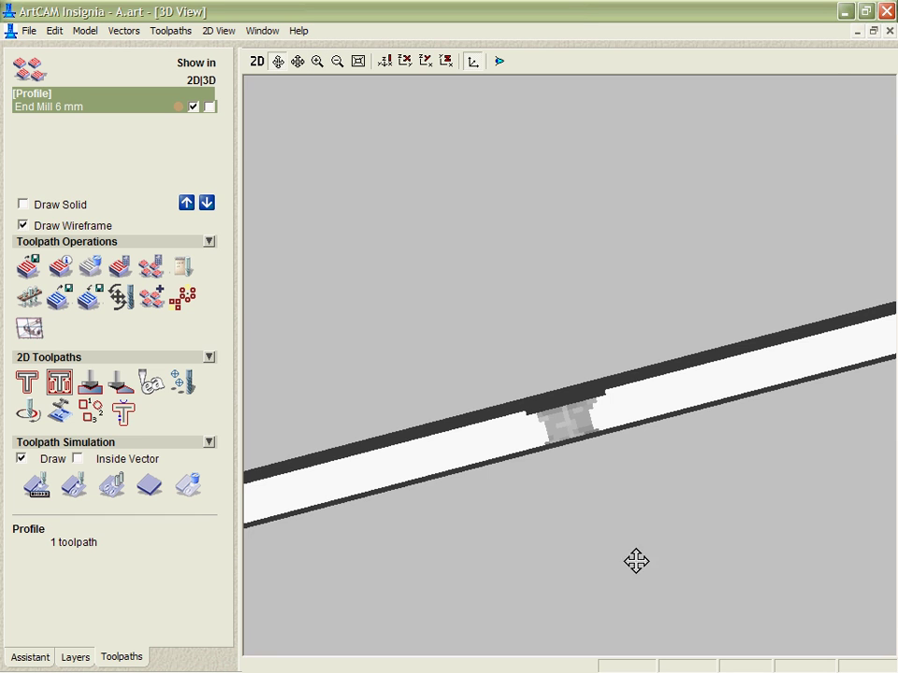
pyautogui.scroll(2, 616, 516)
pyautogui.scroll(4, 615, 516)
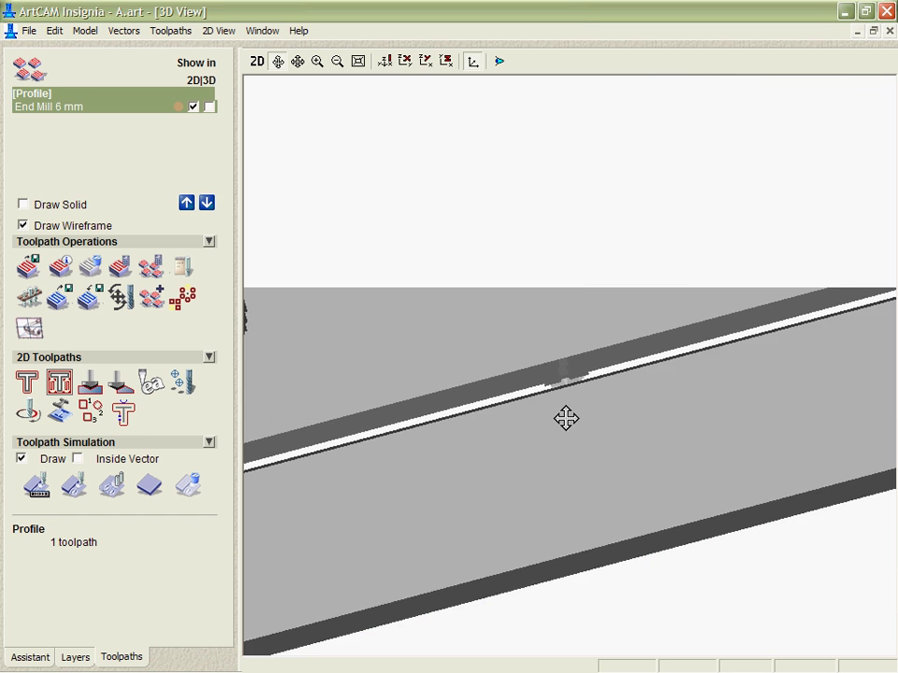
pyautogui.scroll(-5, 582, 476)
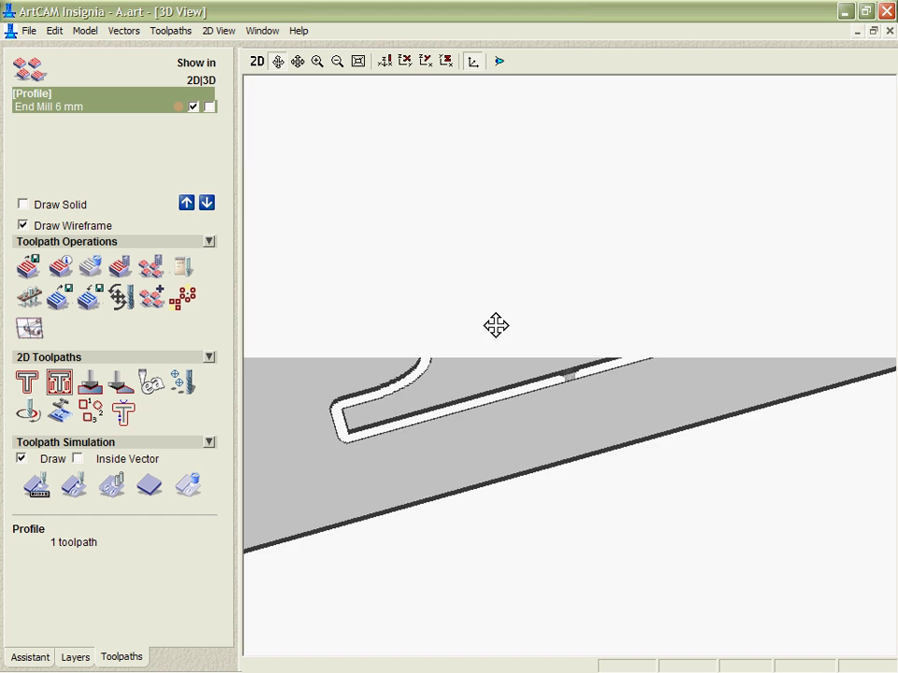
pyautogui.scroll(-5, 424, 268)
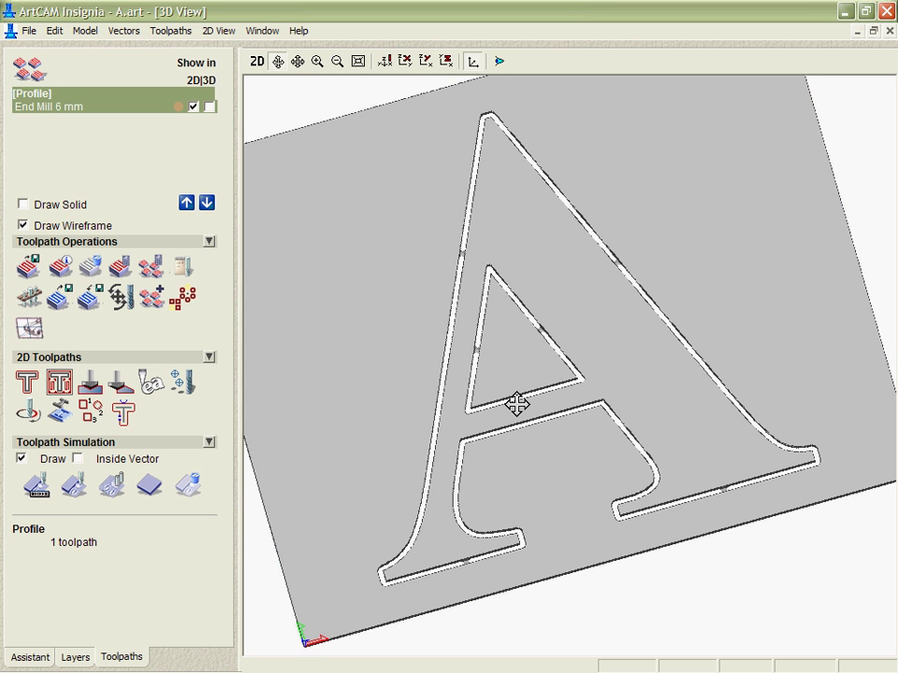